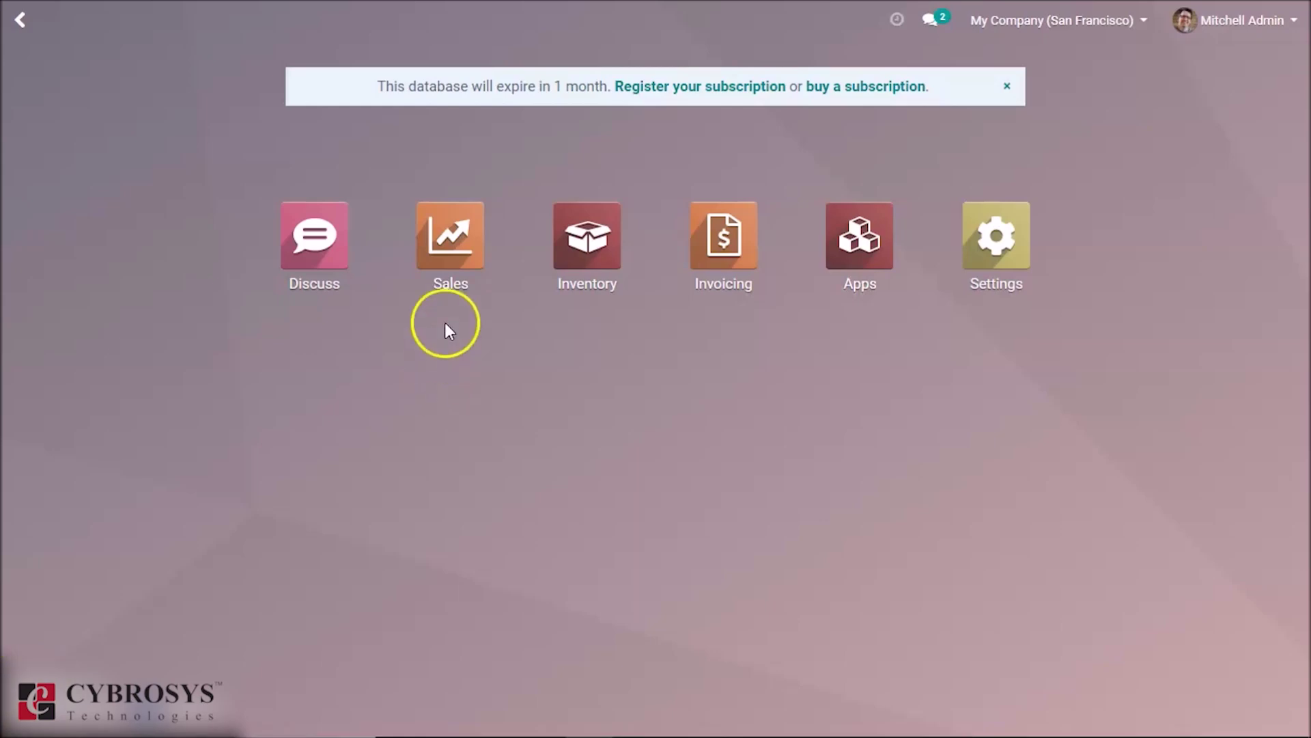
# Open the Office Lamp record from the product list in the Sales module
pyautogui.click(445, 280)
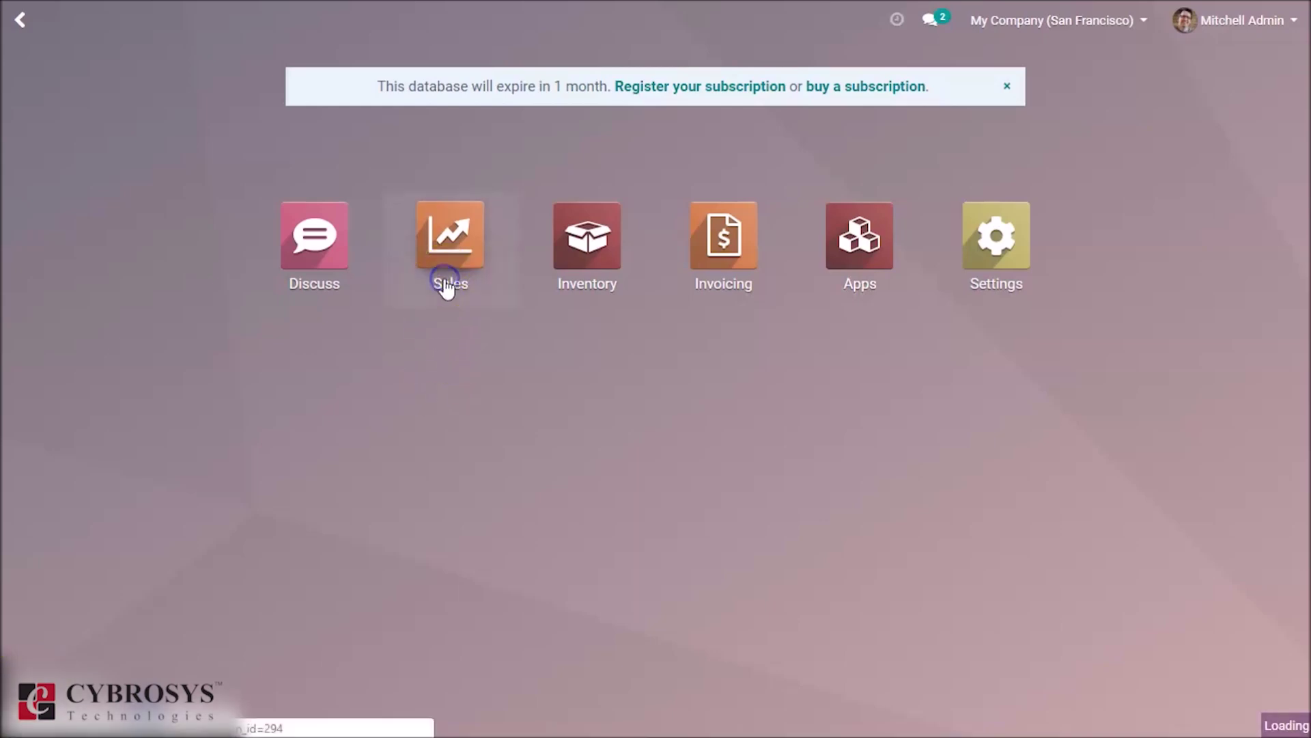
pyautogui.click(328, 21)
pyautogui.click(323, 60)
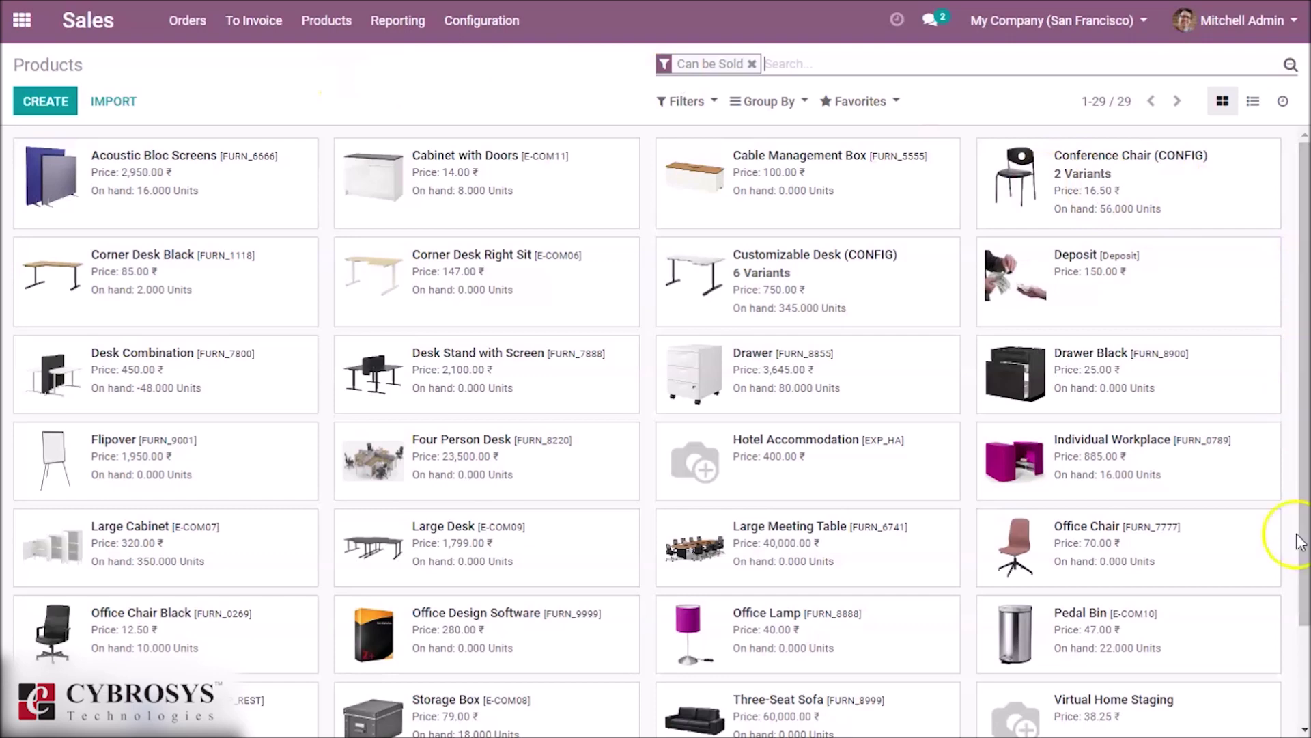
pyautogui.moveTo(1302, 567); pyautogui.dragTo(1299, 621)
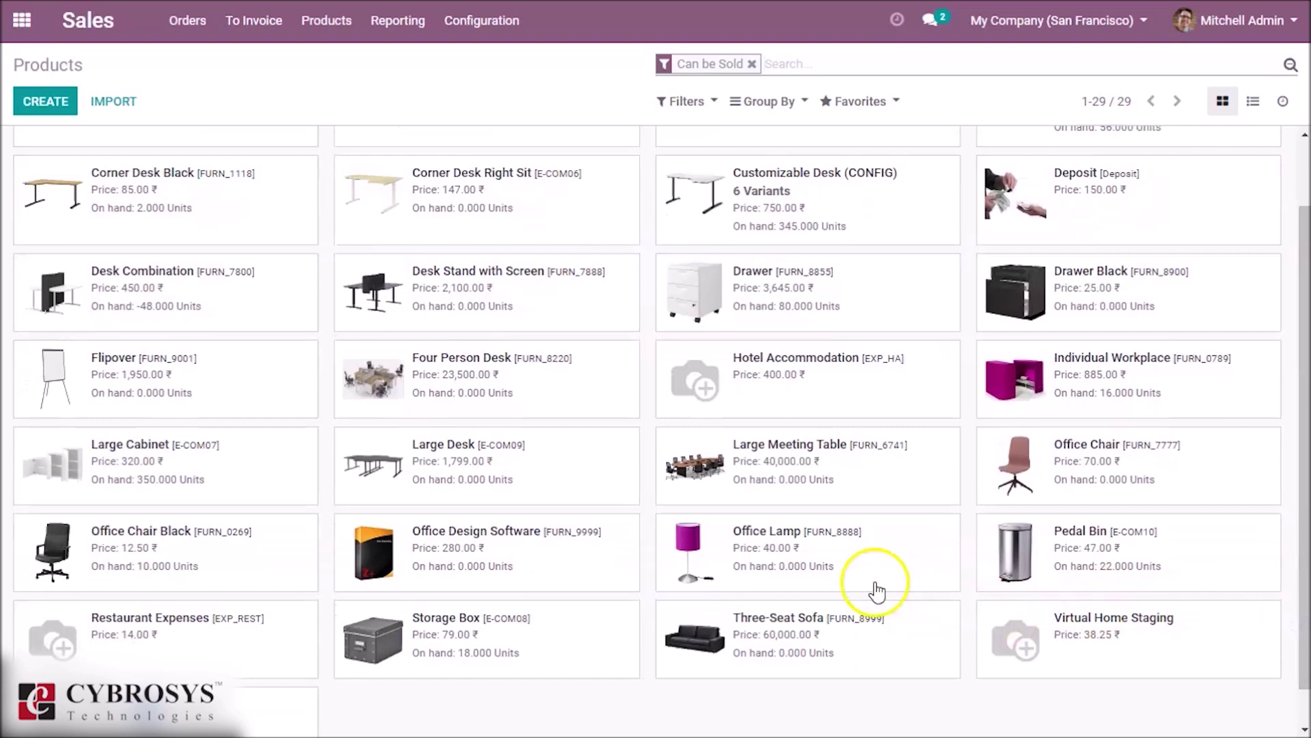
pyautogui.click(816, 548)
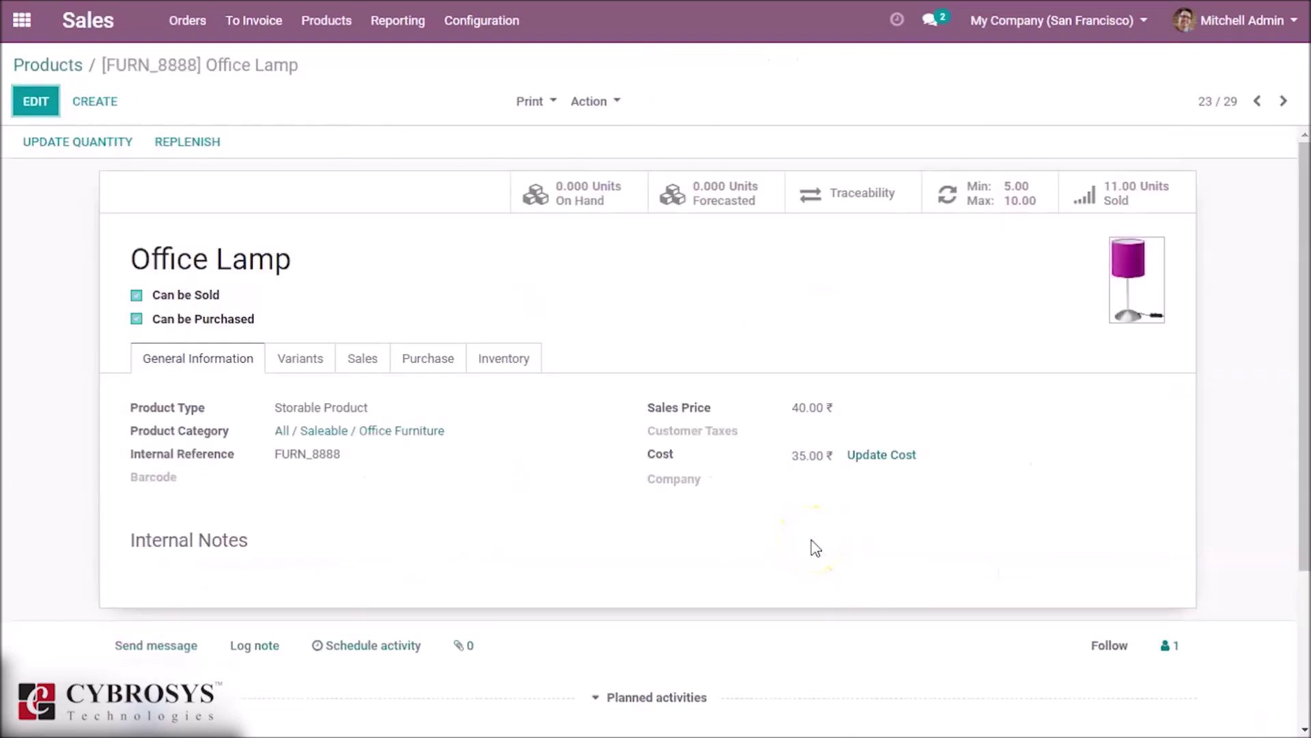
# Open the Office Lamp's inventory details for editing and go to the packaging section
pyautogui.click(503, 362)
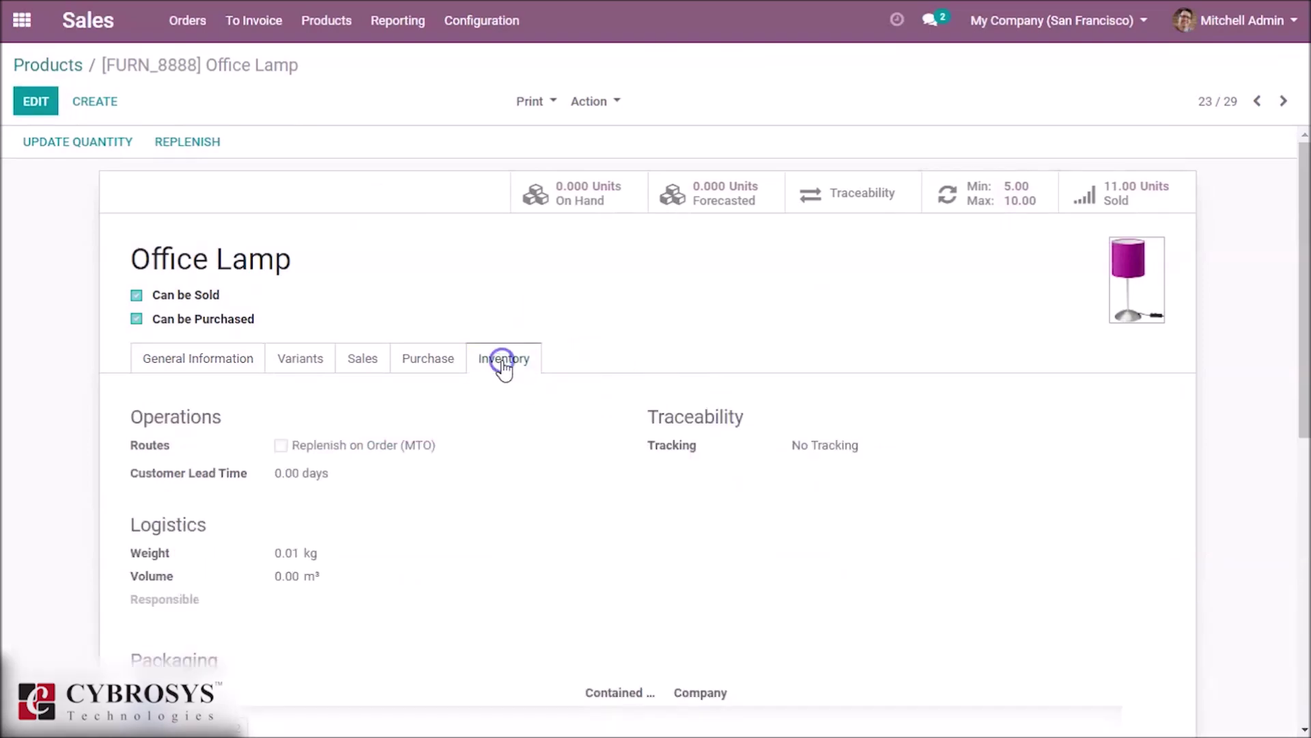
pyautogui.moveTo(1308, 329); pyautogui.dragTo(1300, 437)
pyautogui.click(963, 326)
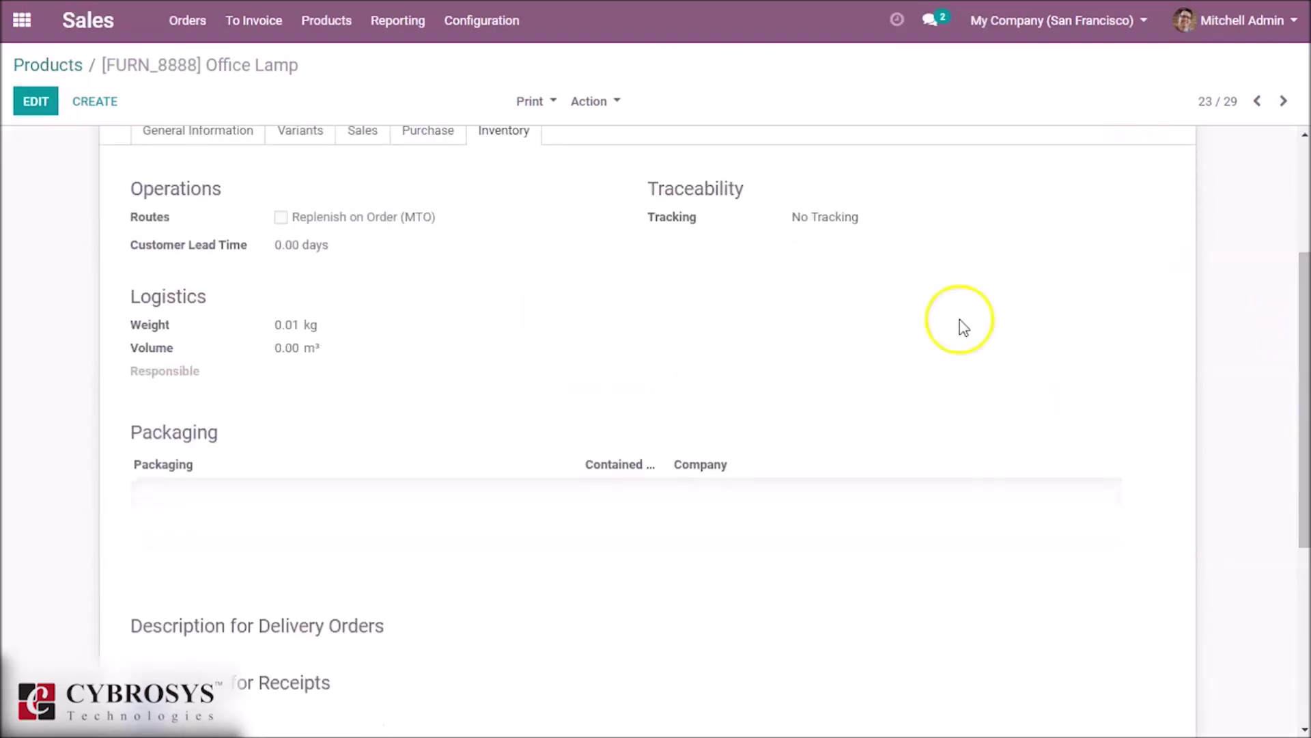
pyautogui.click(34, 103)
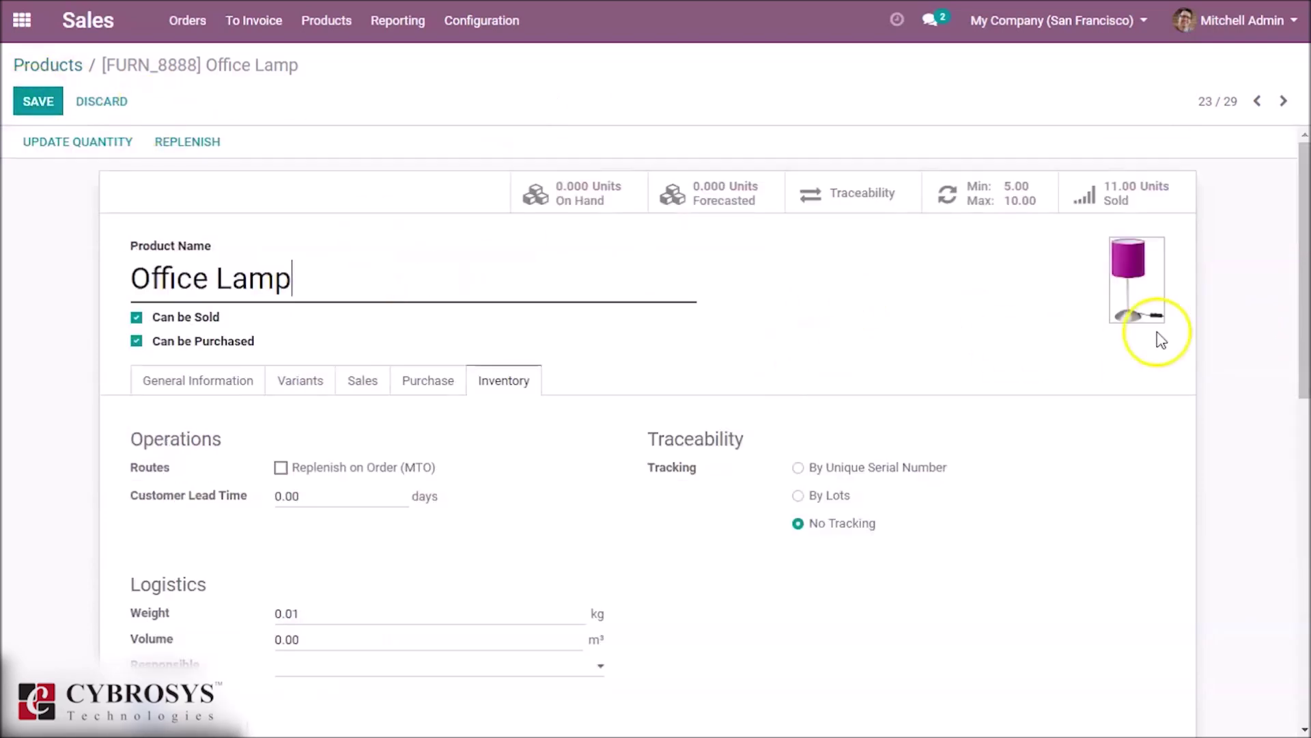
pyautogui.moveTo(1301, 337); pyautogui.dragTo(1291, 515)
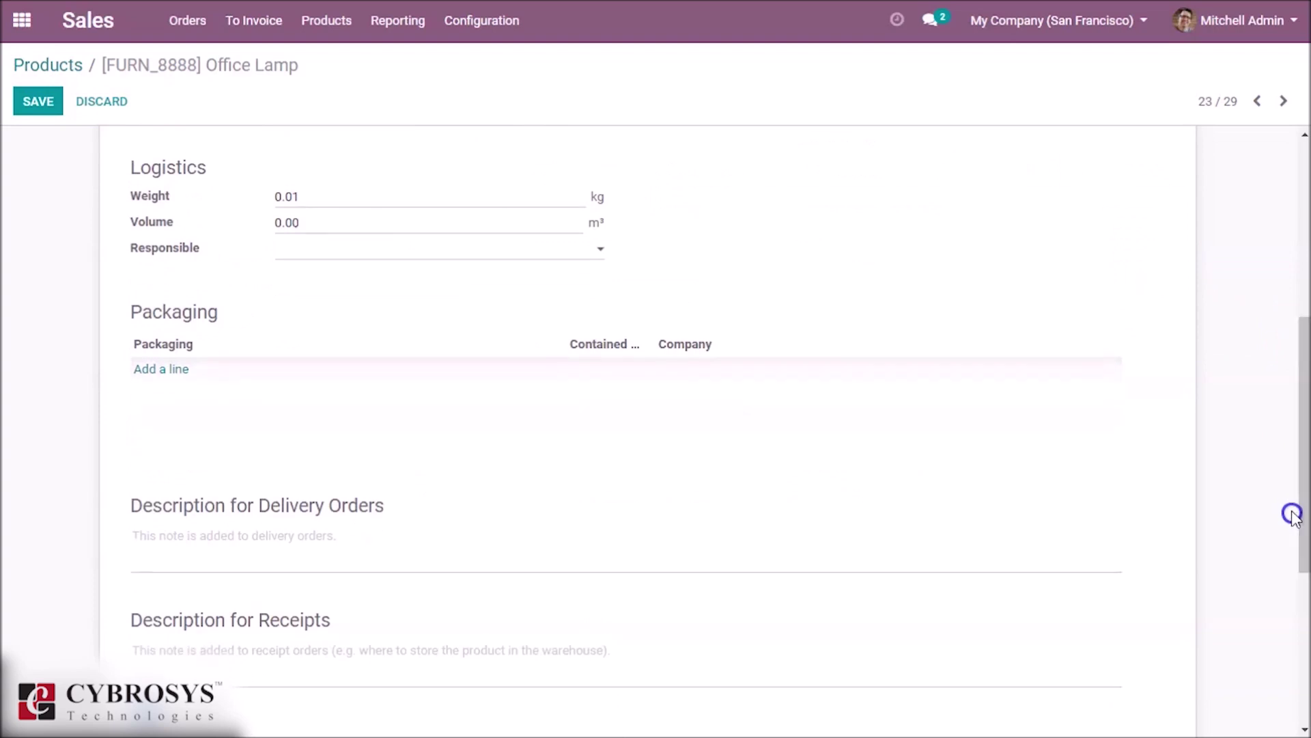
# Add a packaging named "pack 10" with a contained quantity of 10 to the Office Lamp
pyautogui.click(169, 372)
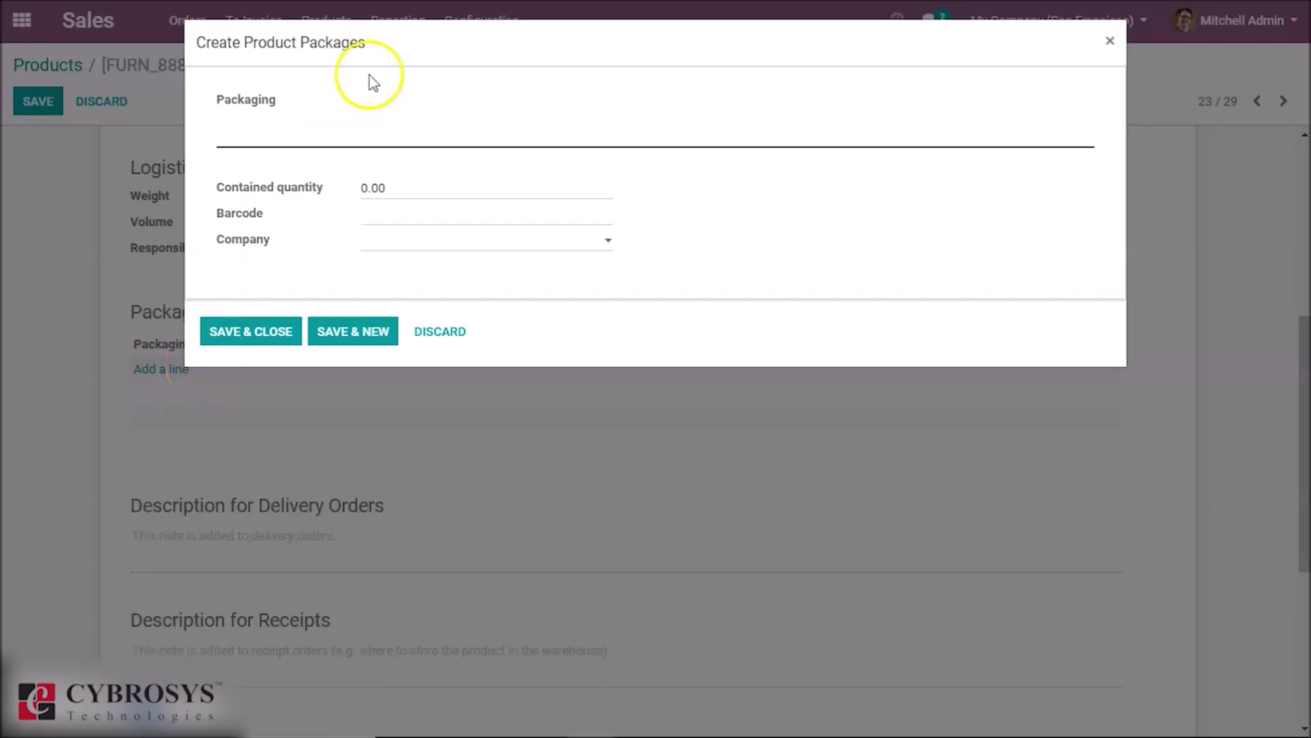
pyautogui.click(336, 128)
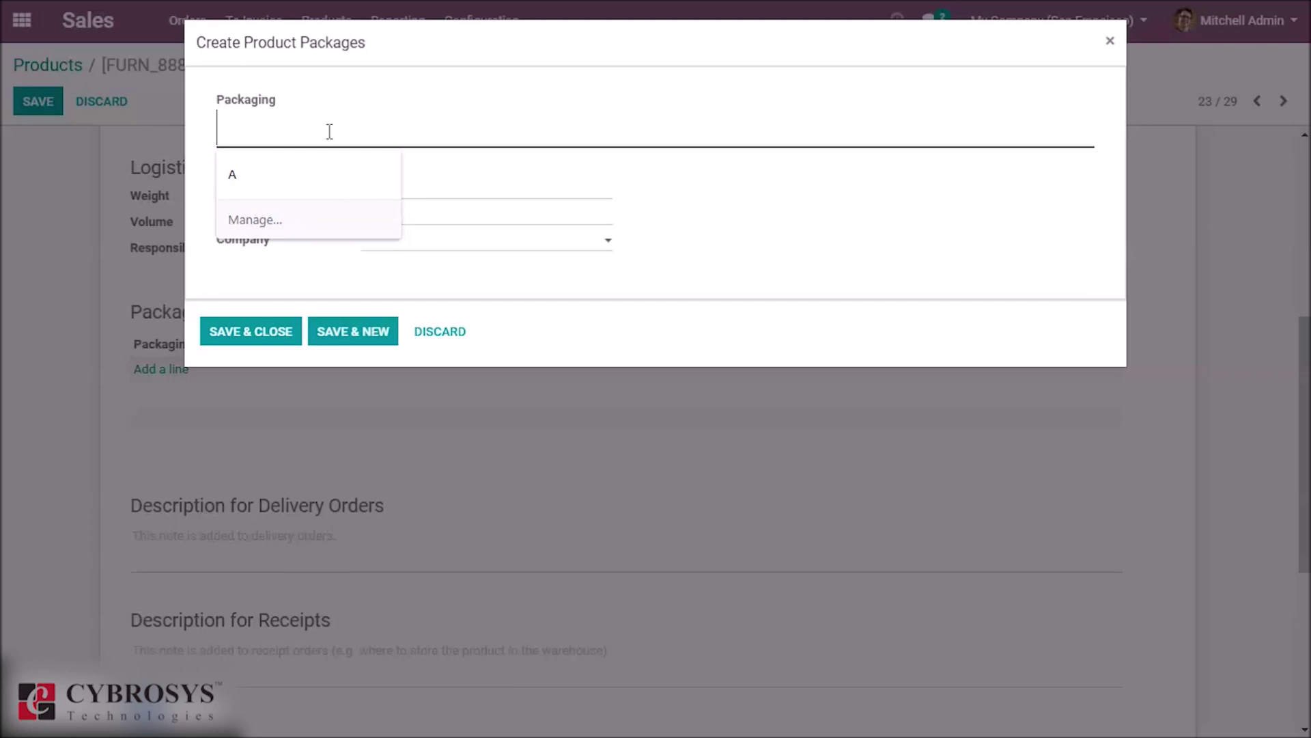
pyautogui.write('pack')
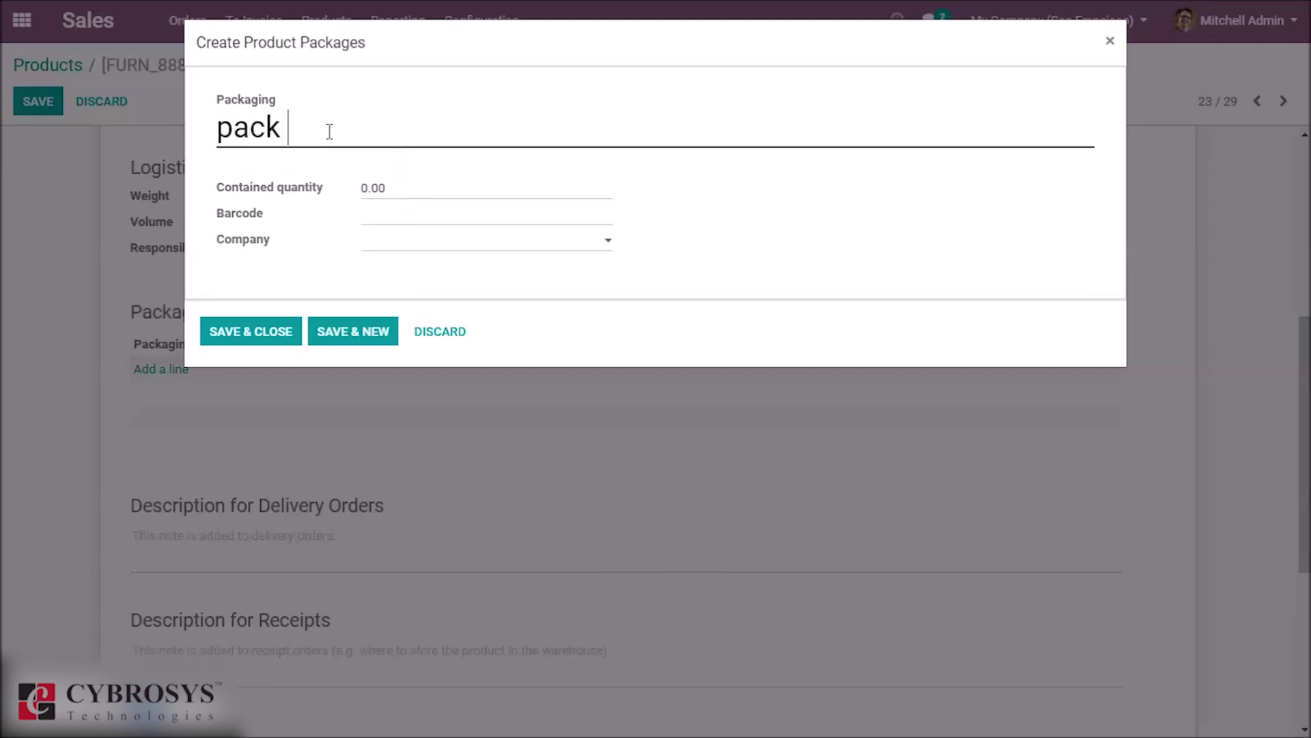
pyautogui.write(' 10')
pyautogui.click(394, 183)
pyautogui.write('1')
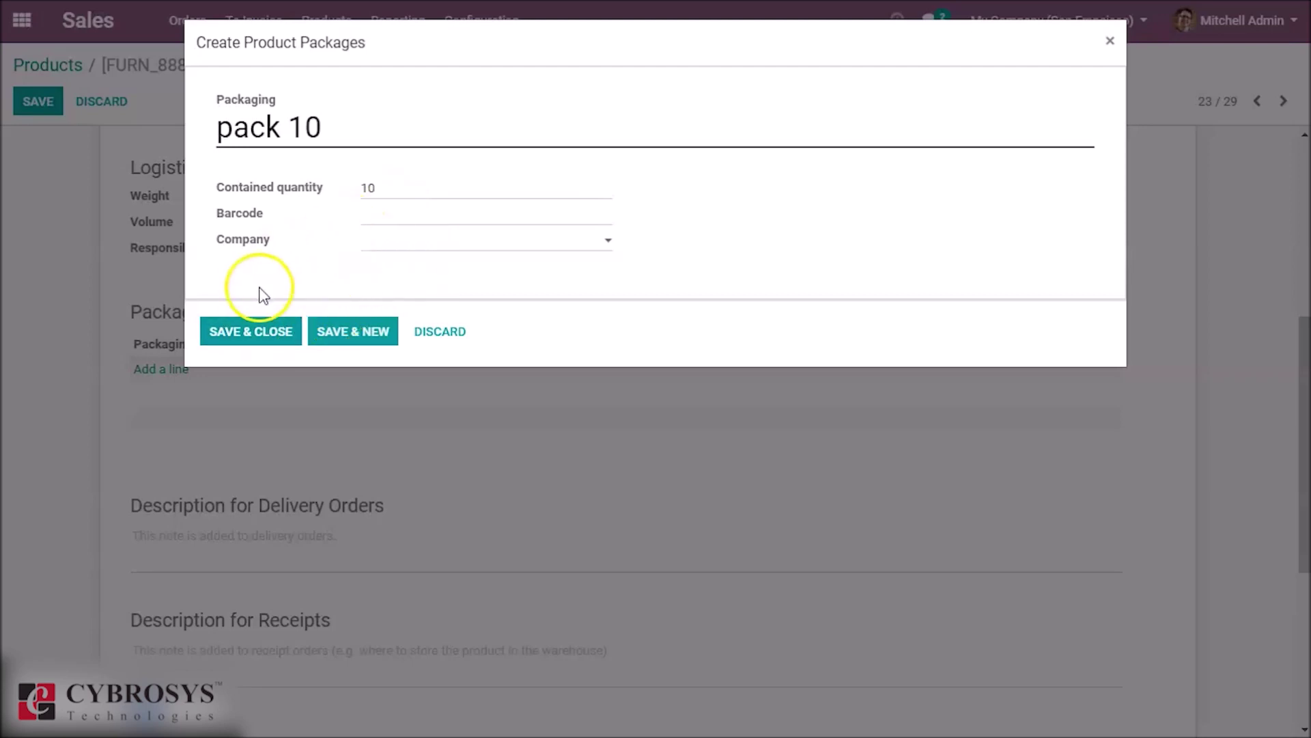
pyautogui.click(246, 335)
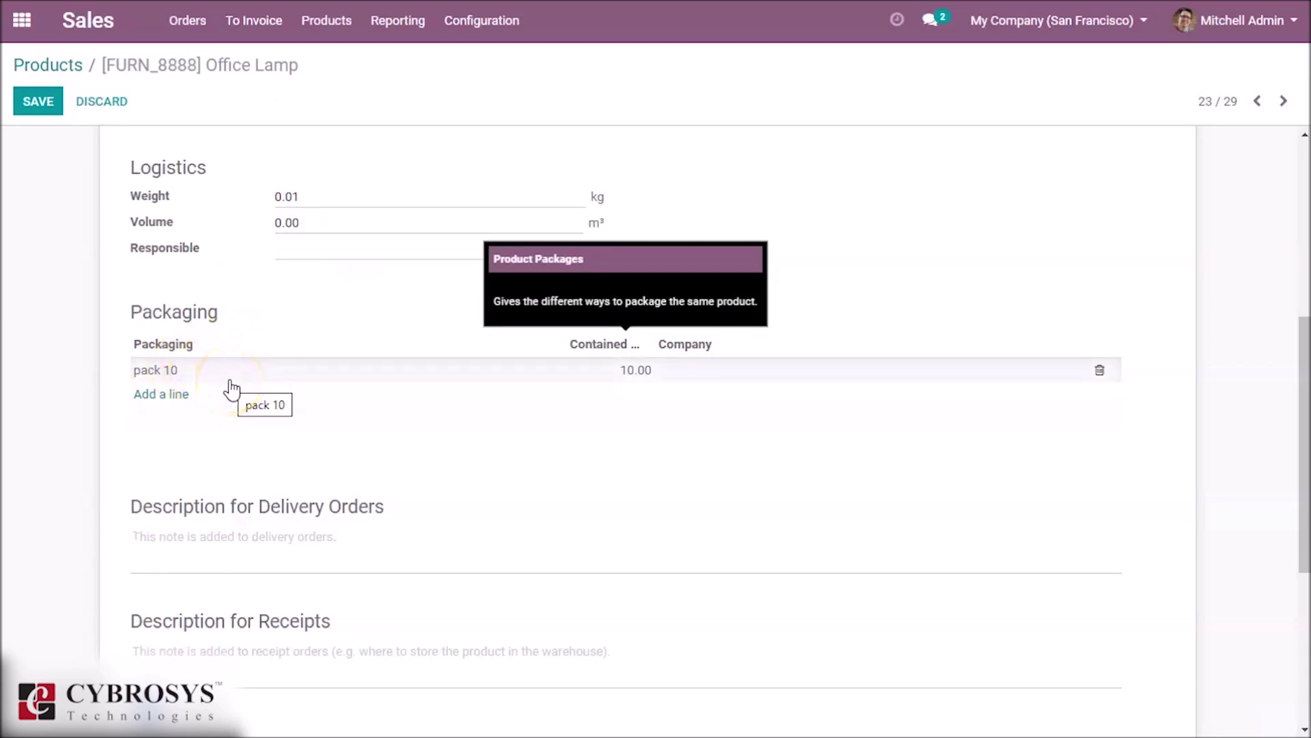
# Add a second packaging named "pack 100" with a contained quantity of 100 and save the product
pyautogui.click(170, 399)
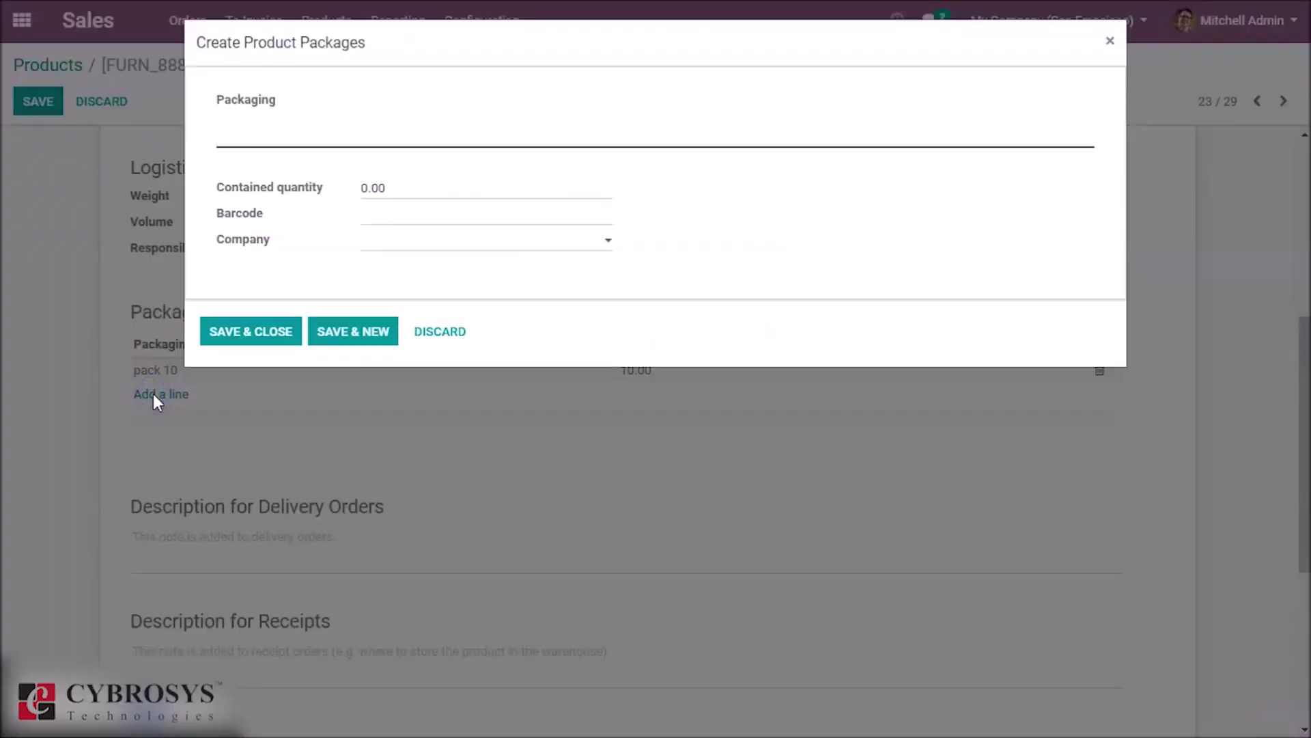
pyautogui.click(450, 128)
pyautogui.write('pack 100')
pyautogui.click(407, 188)
pyautogui.write('10')
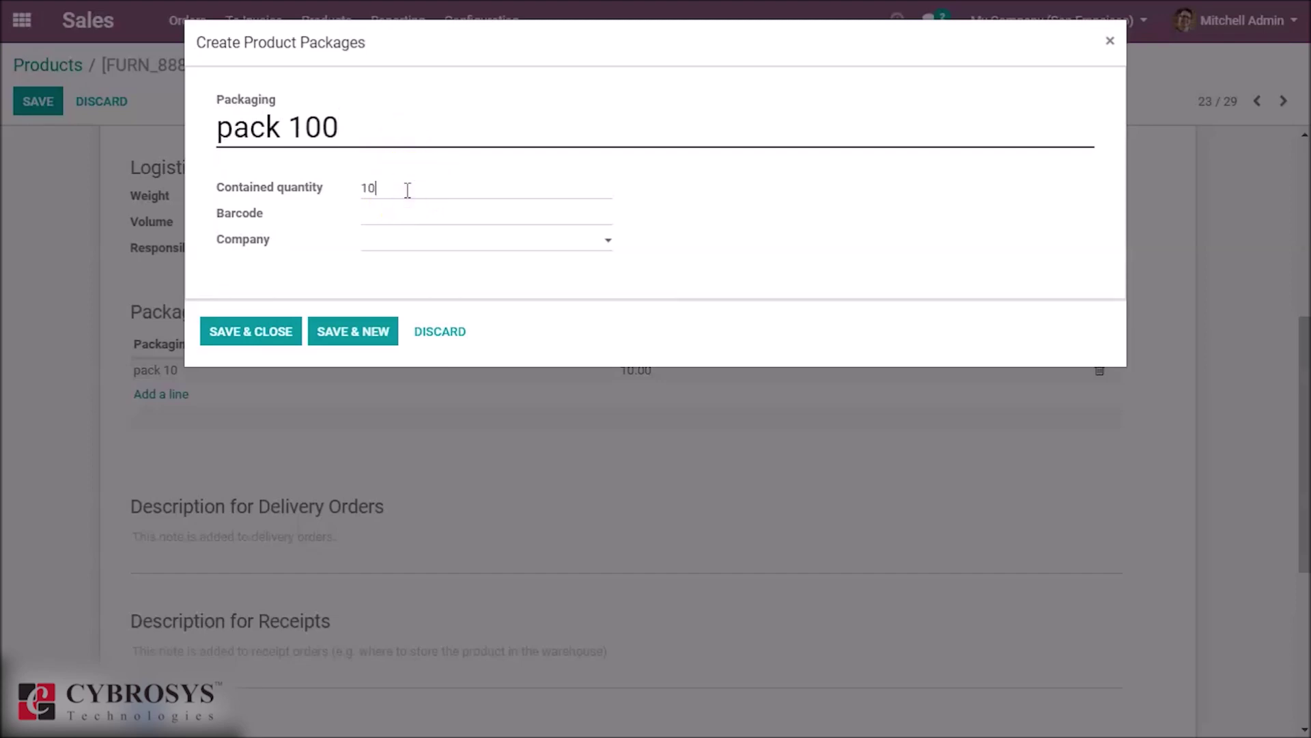
pyautogui.write('0')
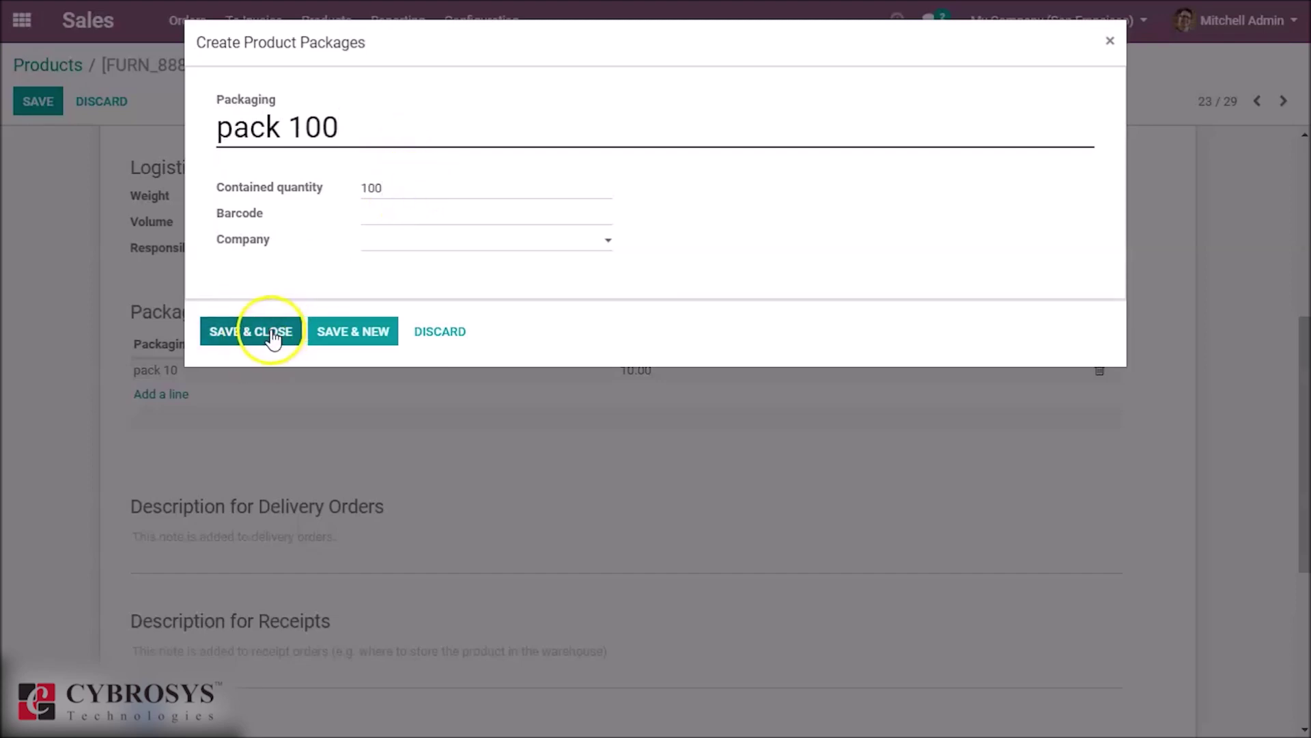
pyautogui.click(271, 332)
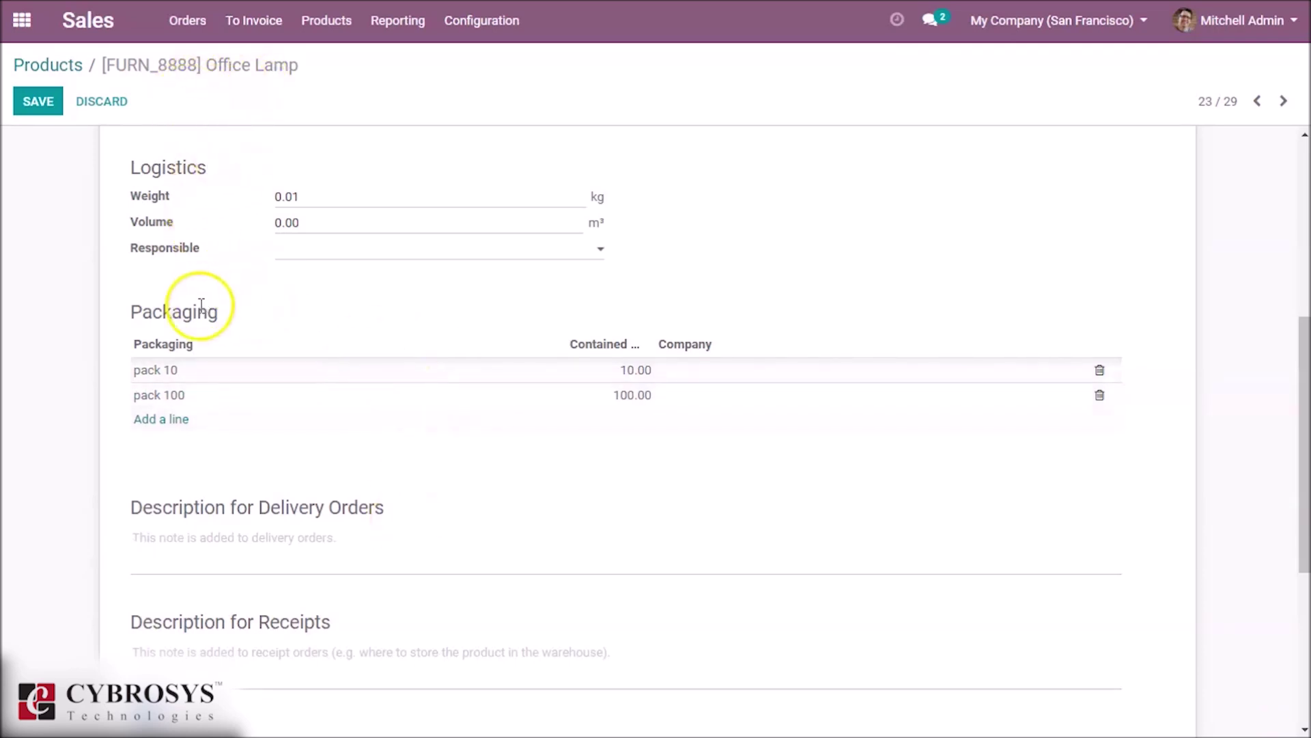
pyautogui.moveTo(179, 384)
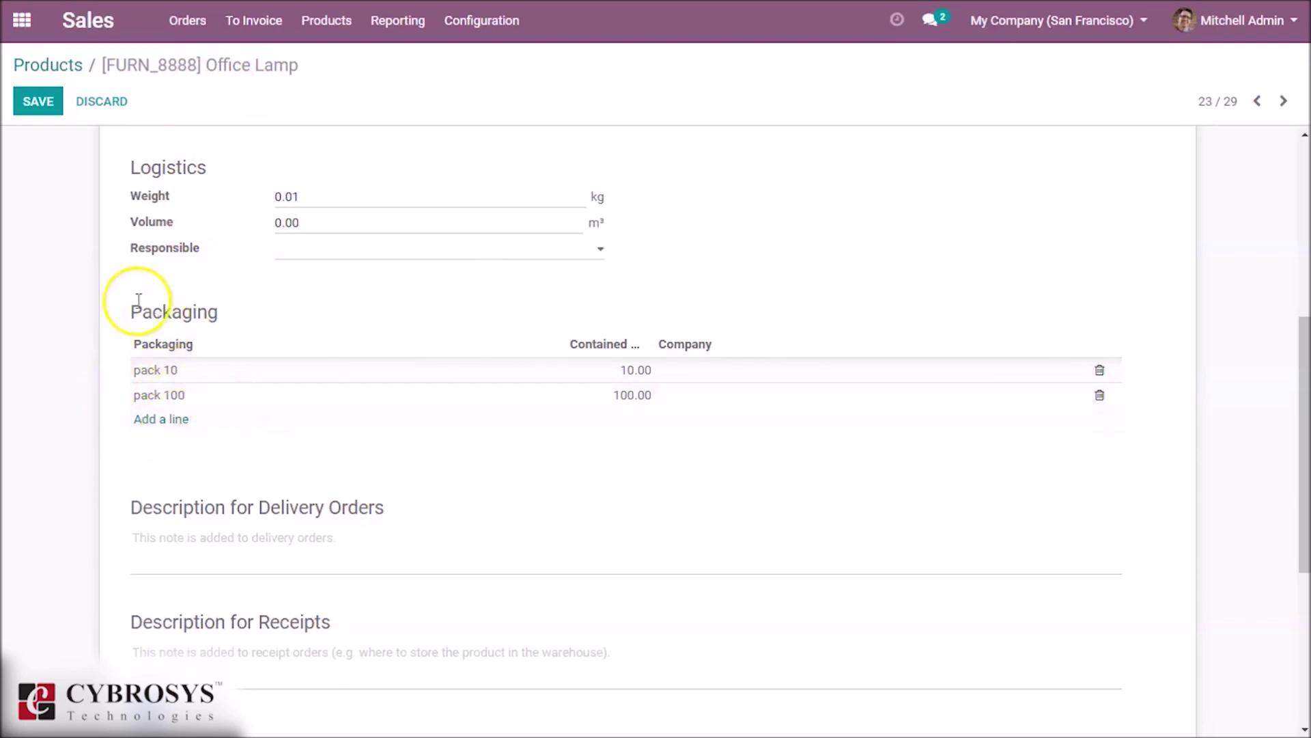
pyautogui.click(39, 106)
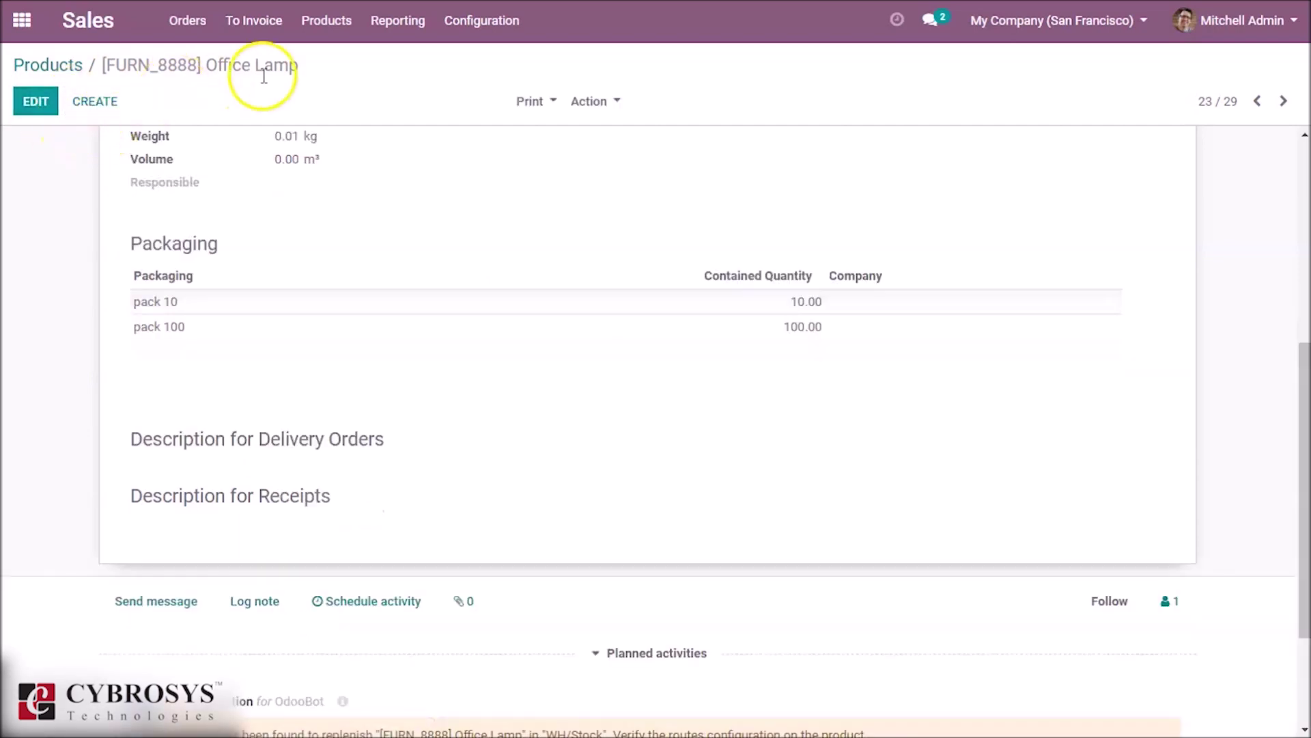
# Create a new sales order with Azure Interior as the customer
pyautogui.click(195, 34)
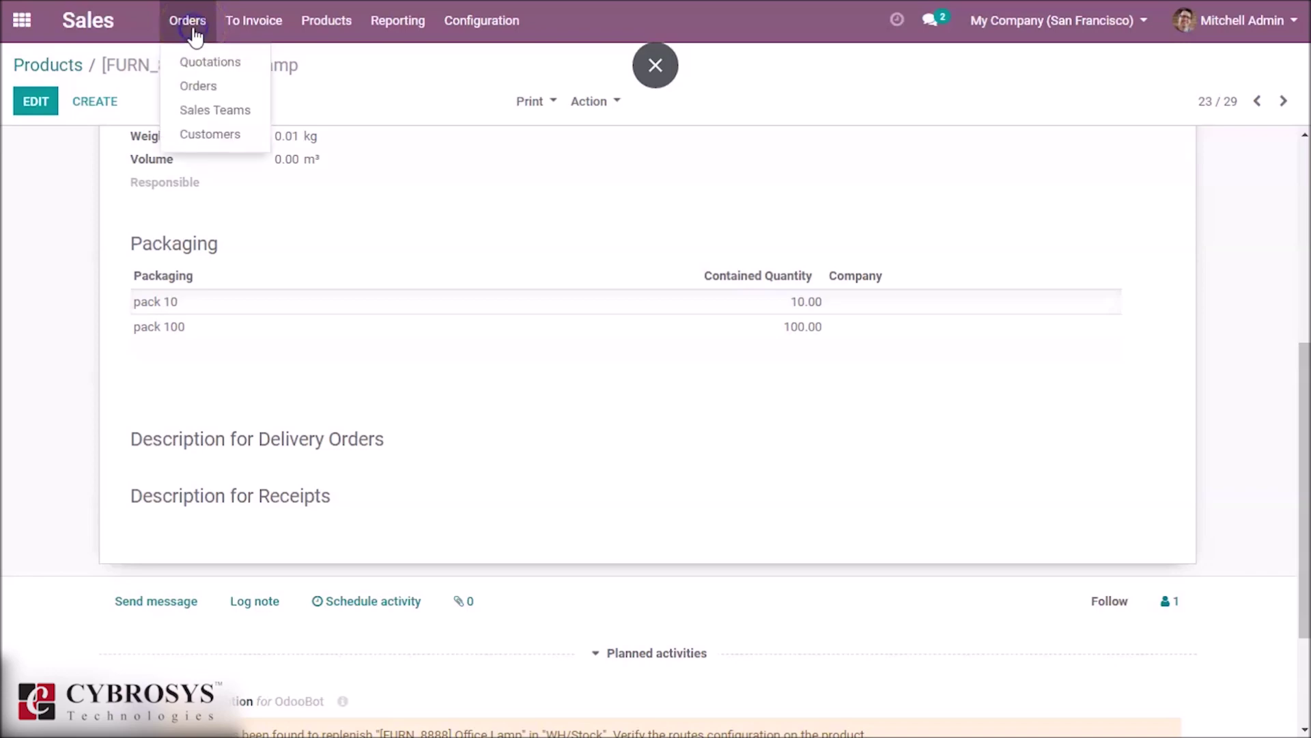
pyautogui.click(196, 85)
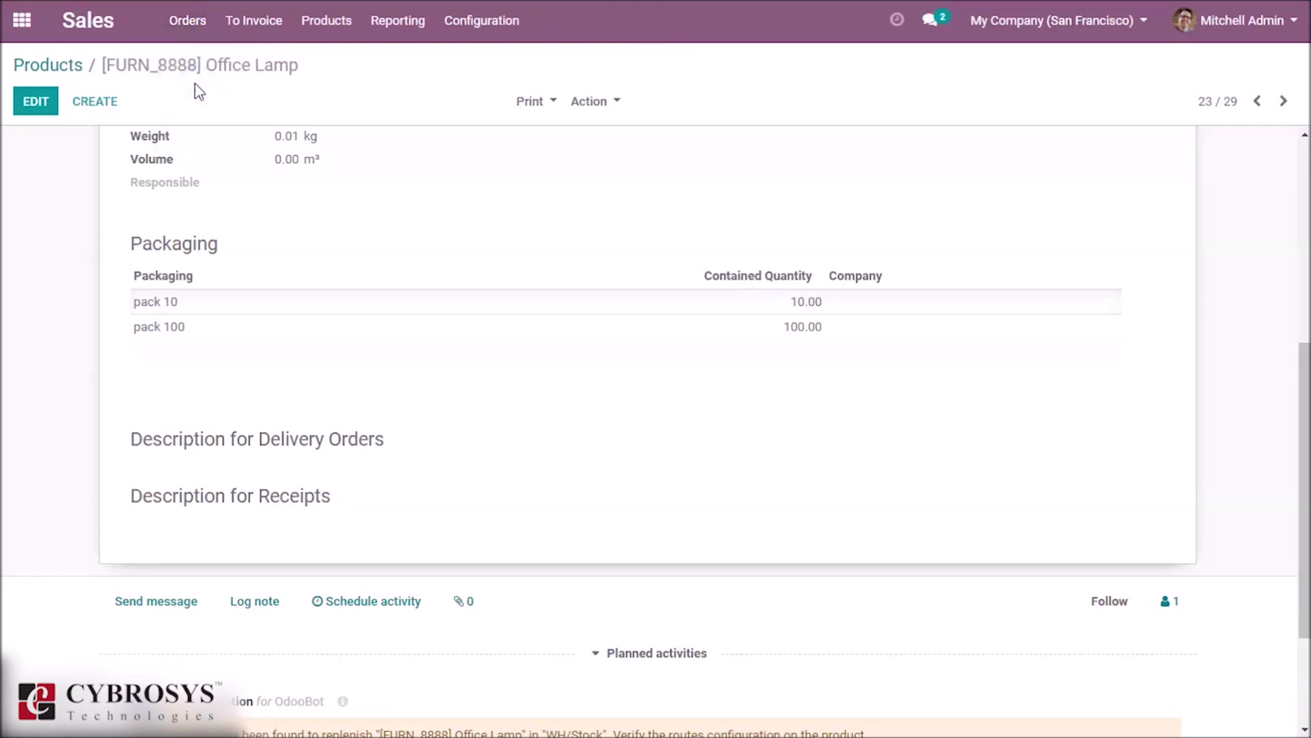
pyautogui.click(66, 110)
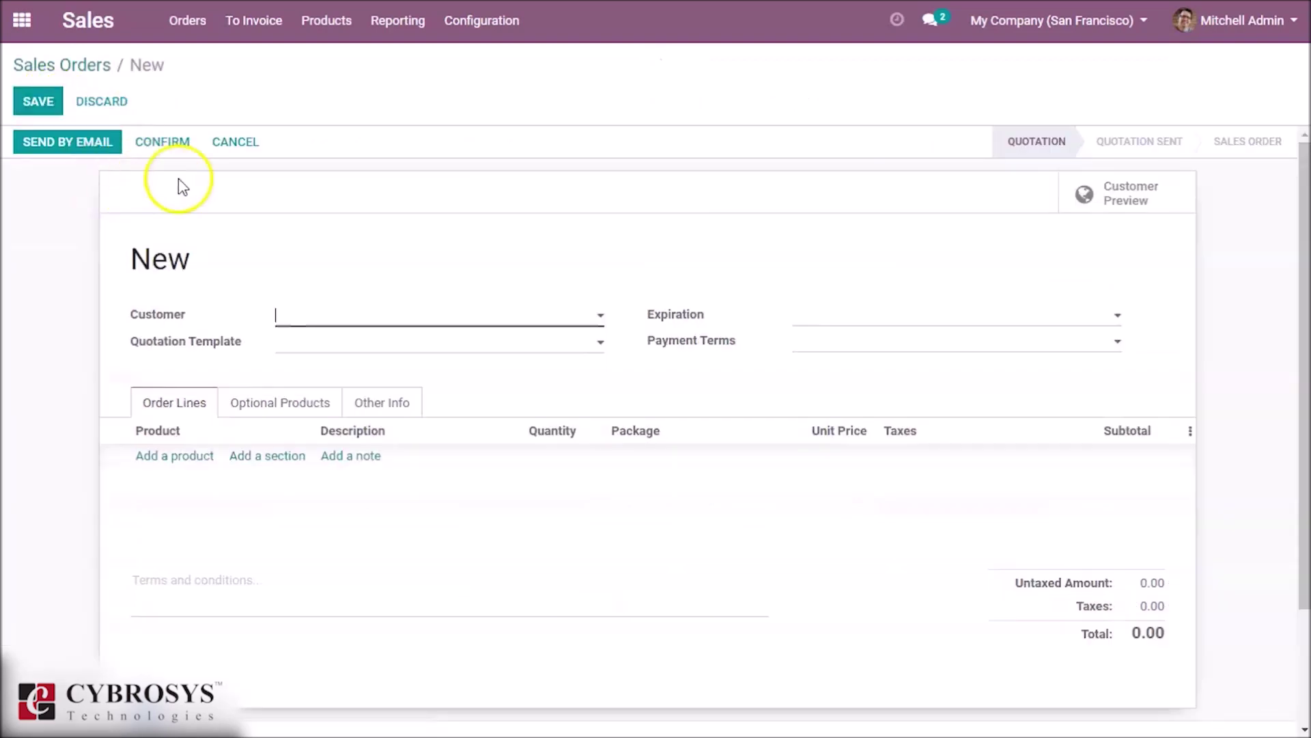
pyautogui.click(331, 323)
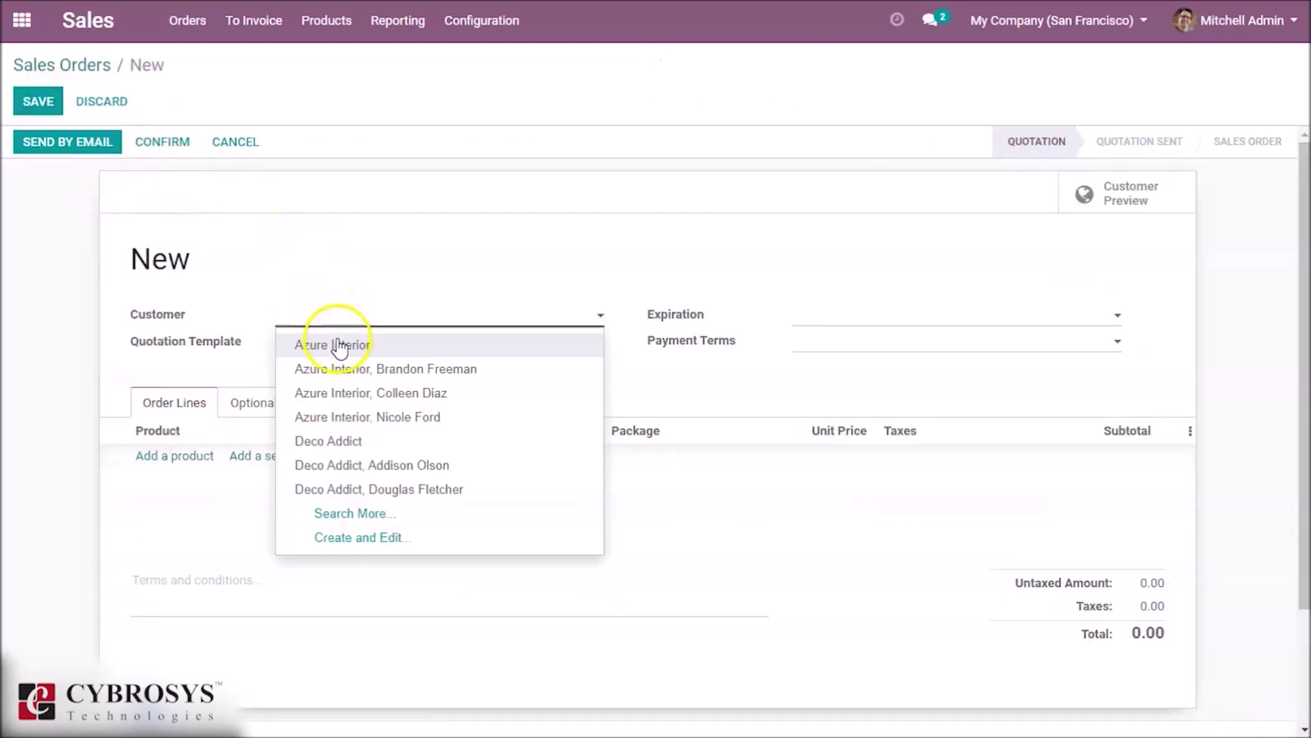
pyautogui.click(336, 345)
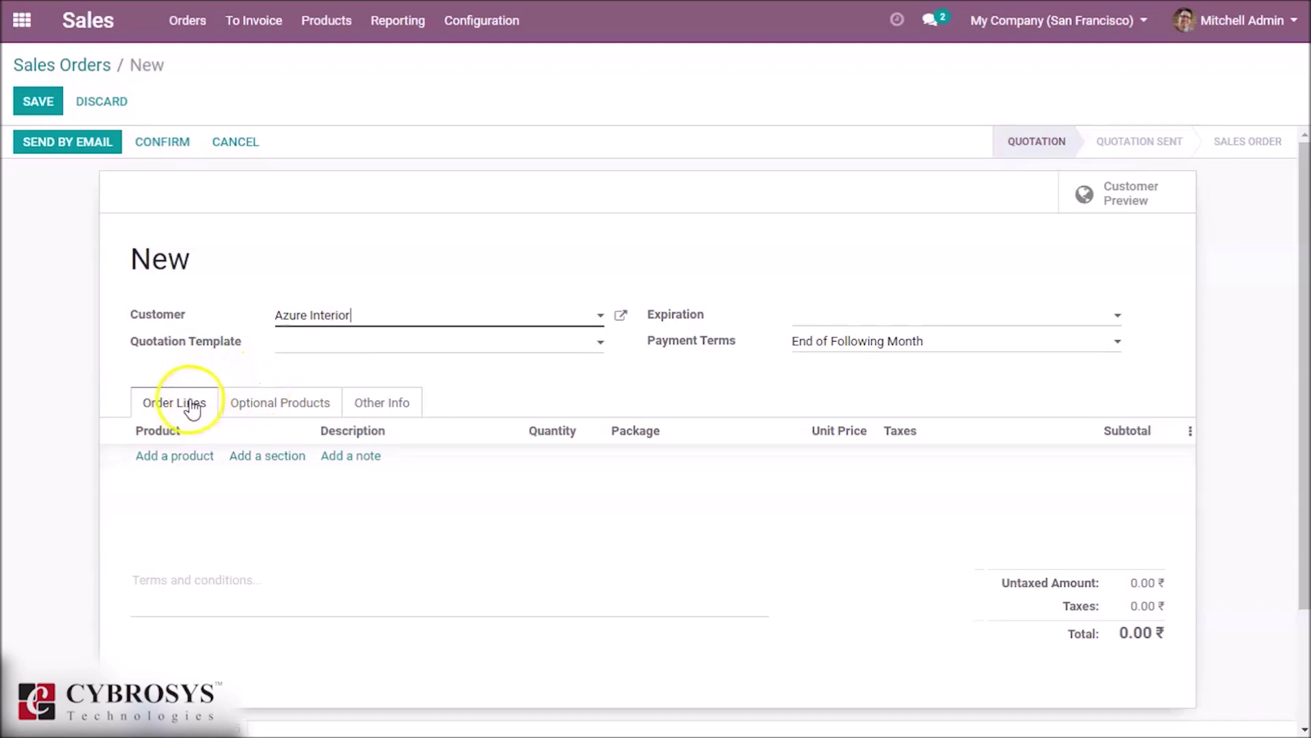
# Add the Office Lamp as a product line on the sales order
pyautogui.click(162, 457)
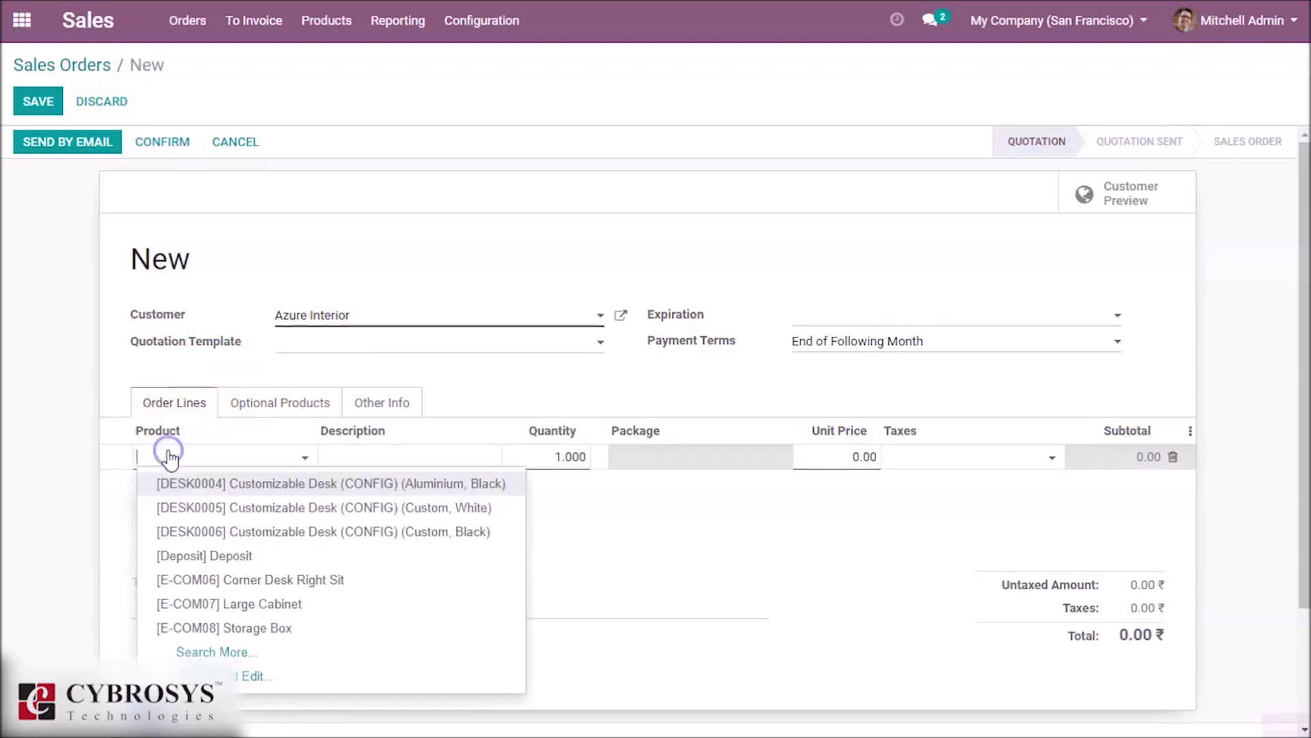
pyautogui.write('off')
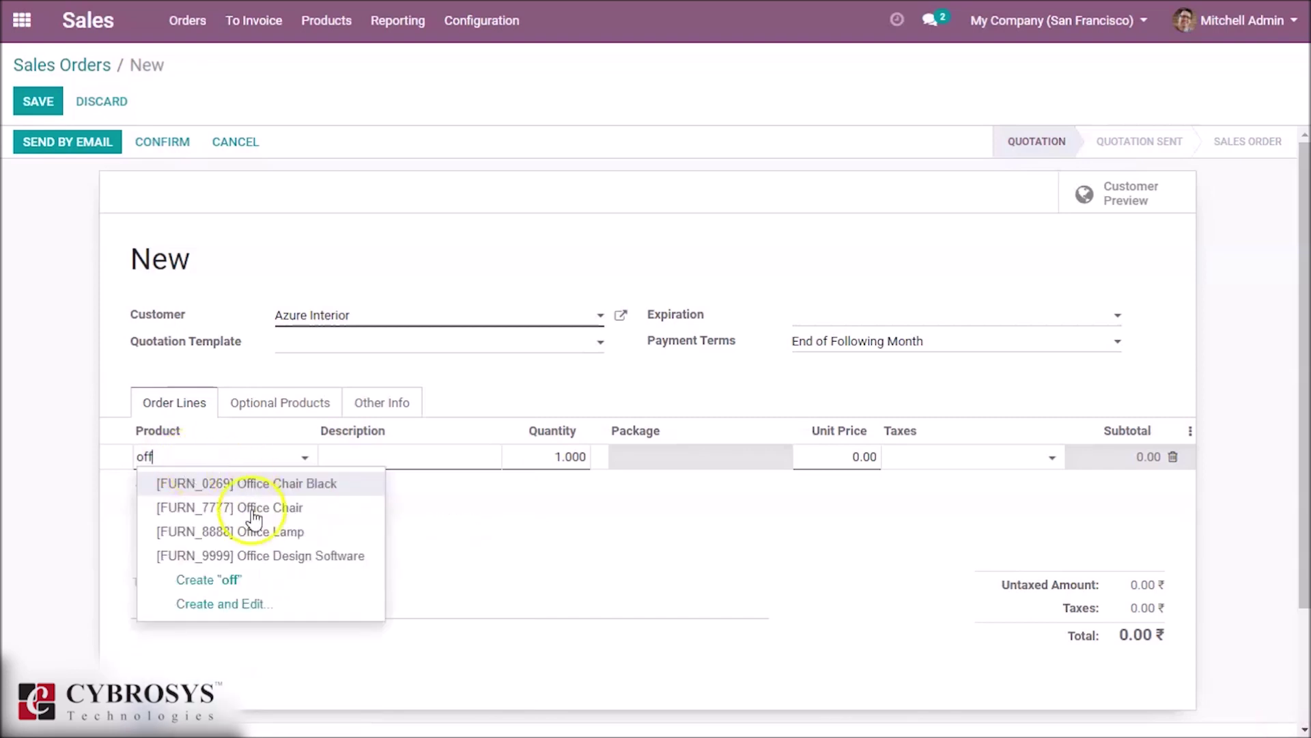
pyautogui.click(257, 532)
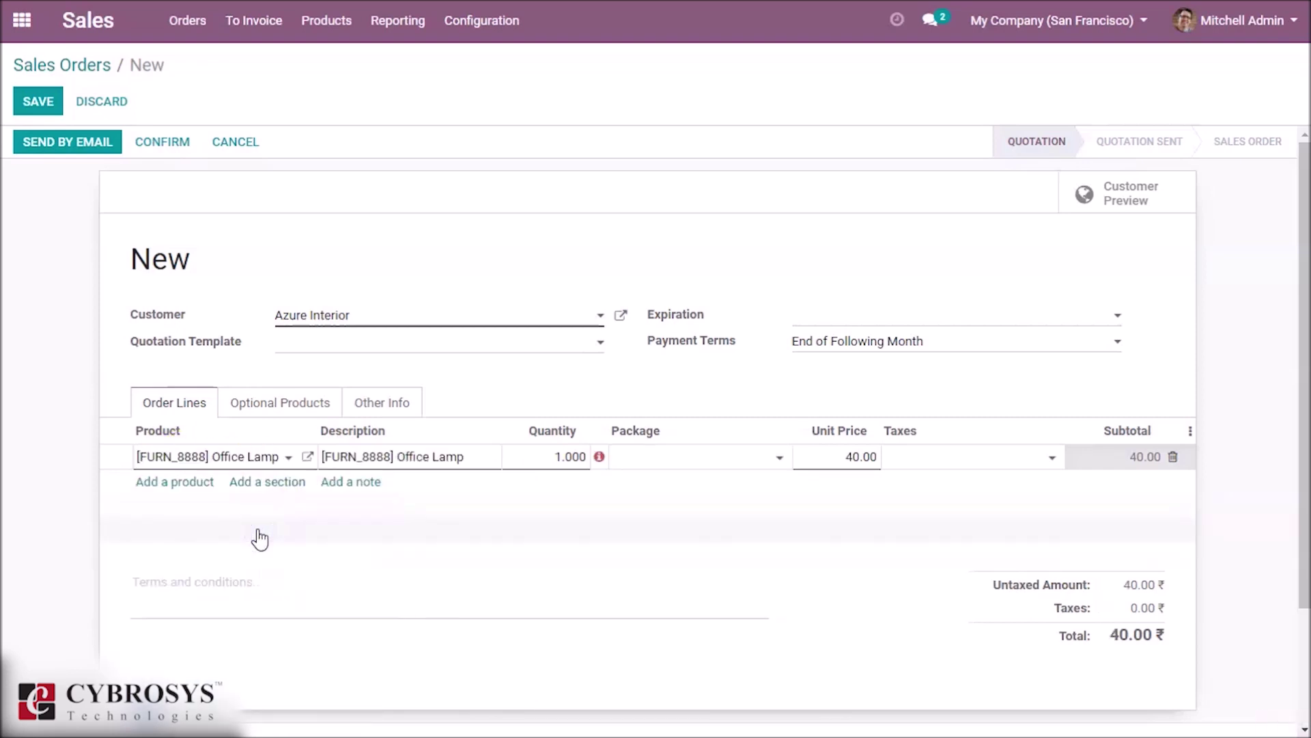
pyautogui.click(247, 456)
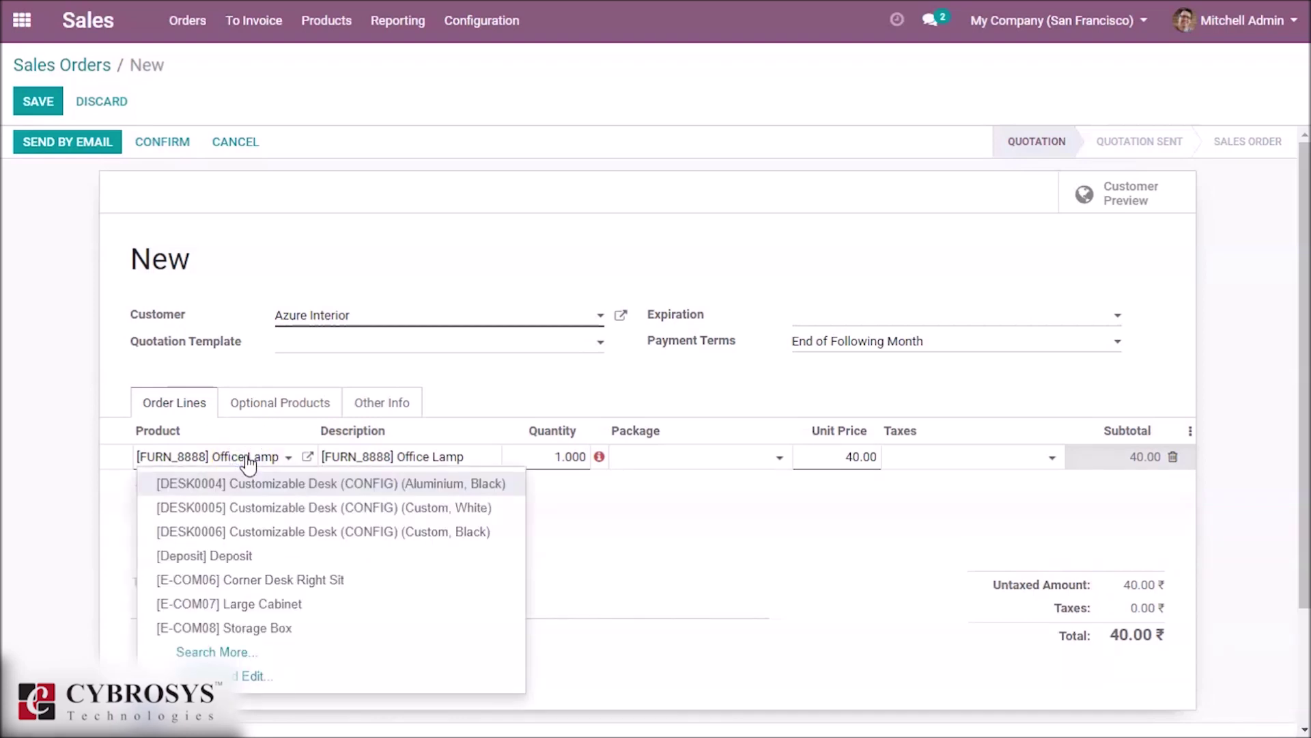
pyautogui.click(600, 547)
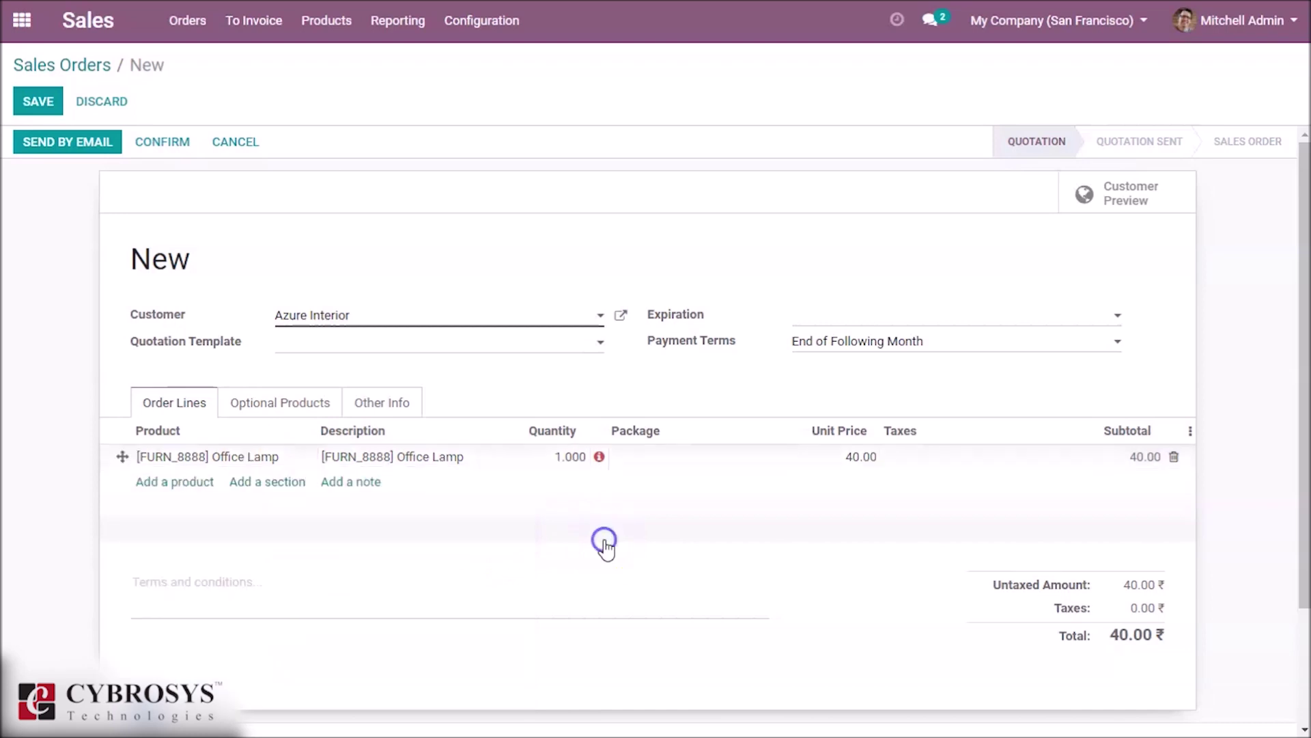
# Set the Office Lamp line's package to pack 10 and dismiss the packaging warning
pyautogui.click(669, 475)
pyautogui.click(710, 461)
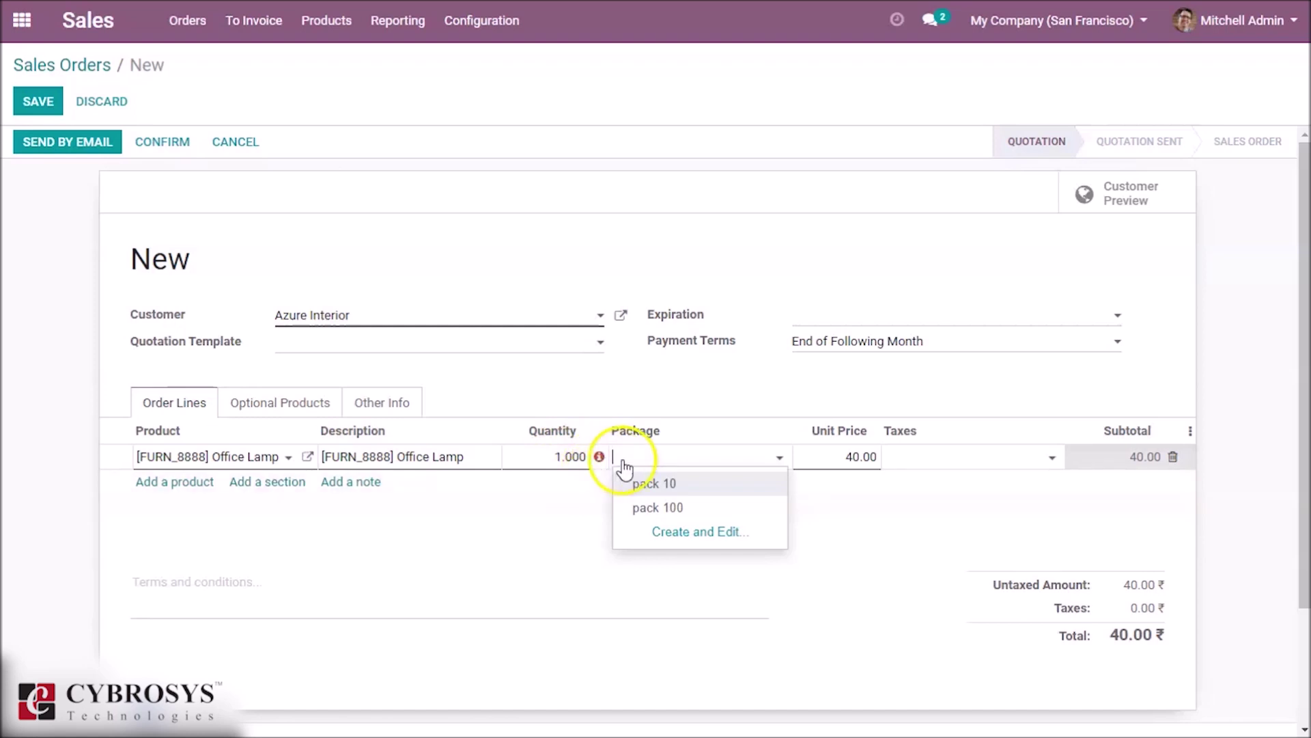
pyautogui.click(656, 484)
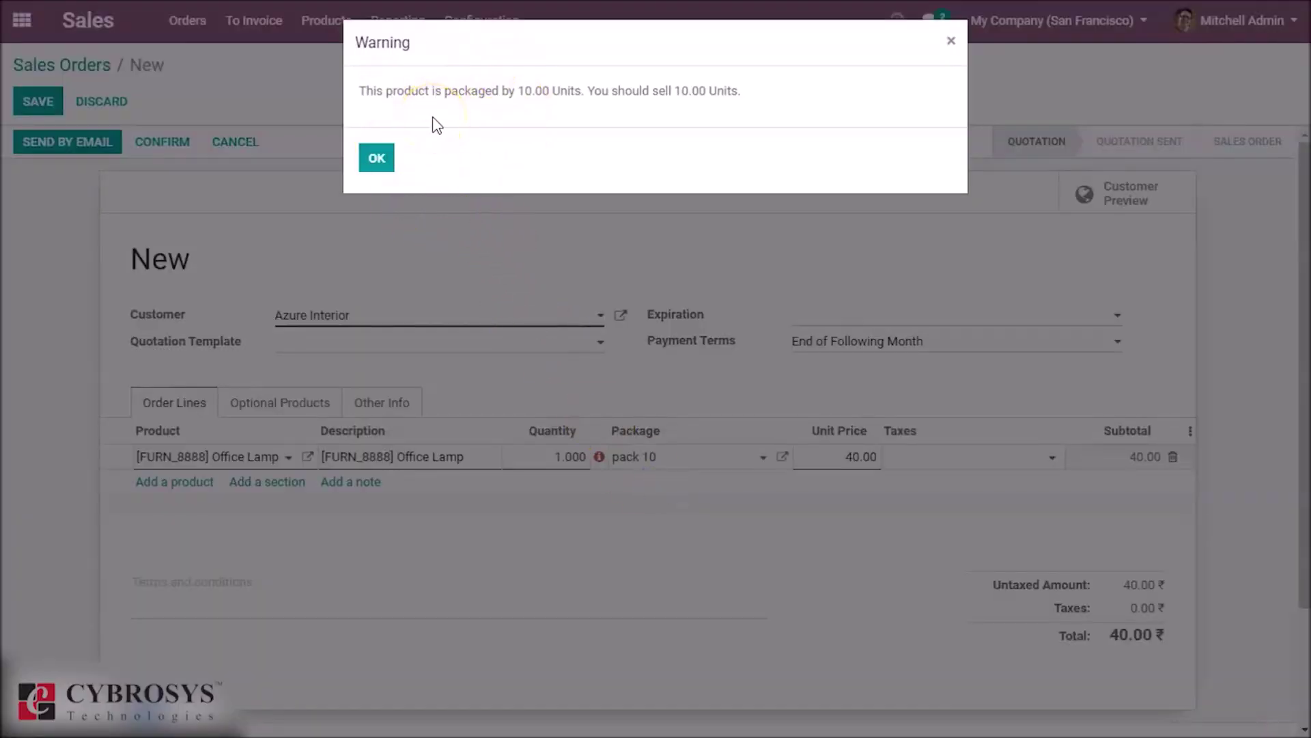
pyautogui.click(375, 161)
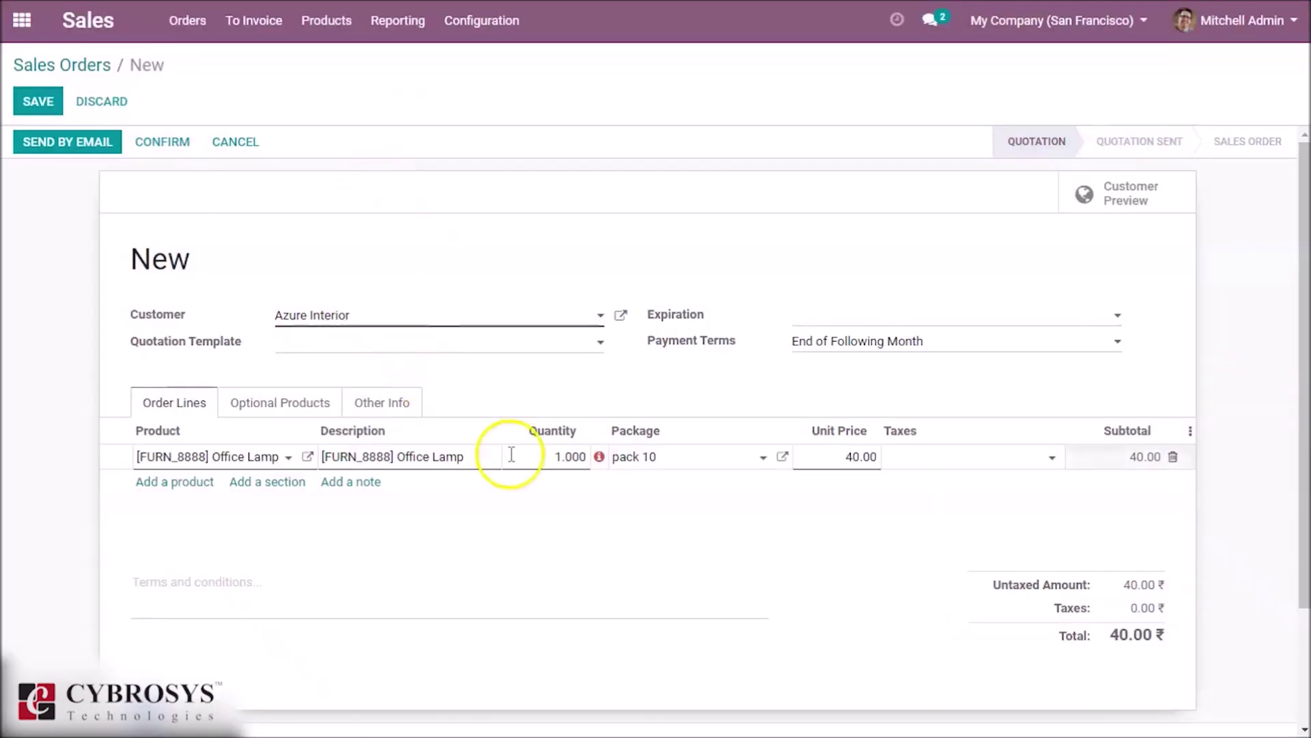
# Set the Office Lamp line's quantity to 2
pyautogui.click(546, 458)
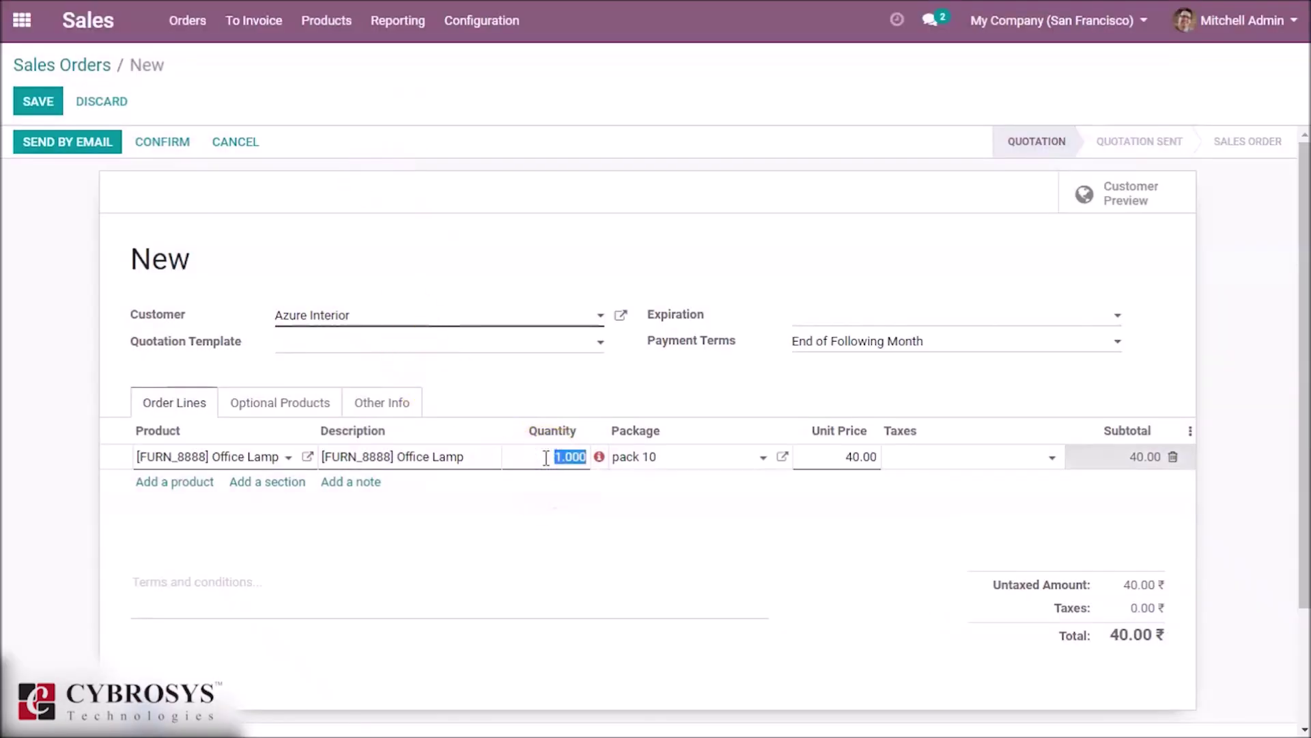
pyautogui.write('2')
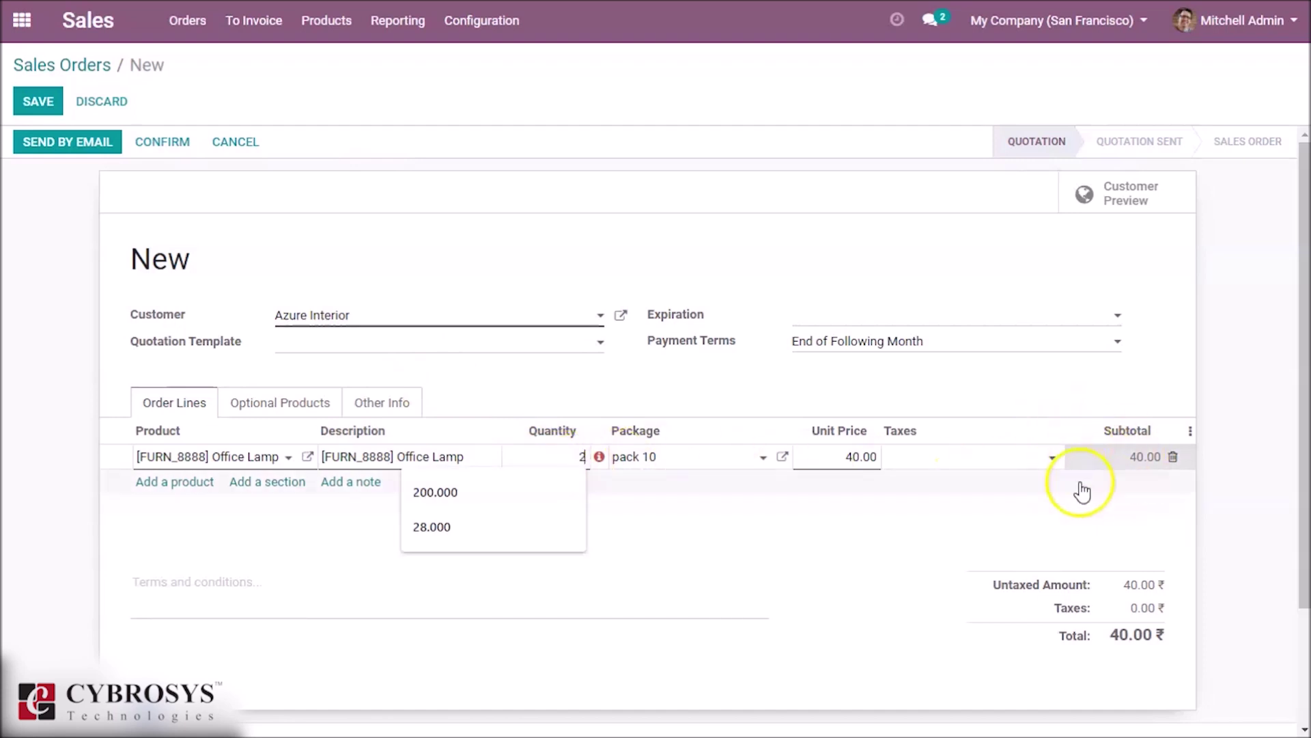
pyautogui.click(1152, 509)
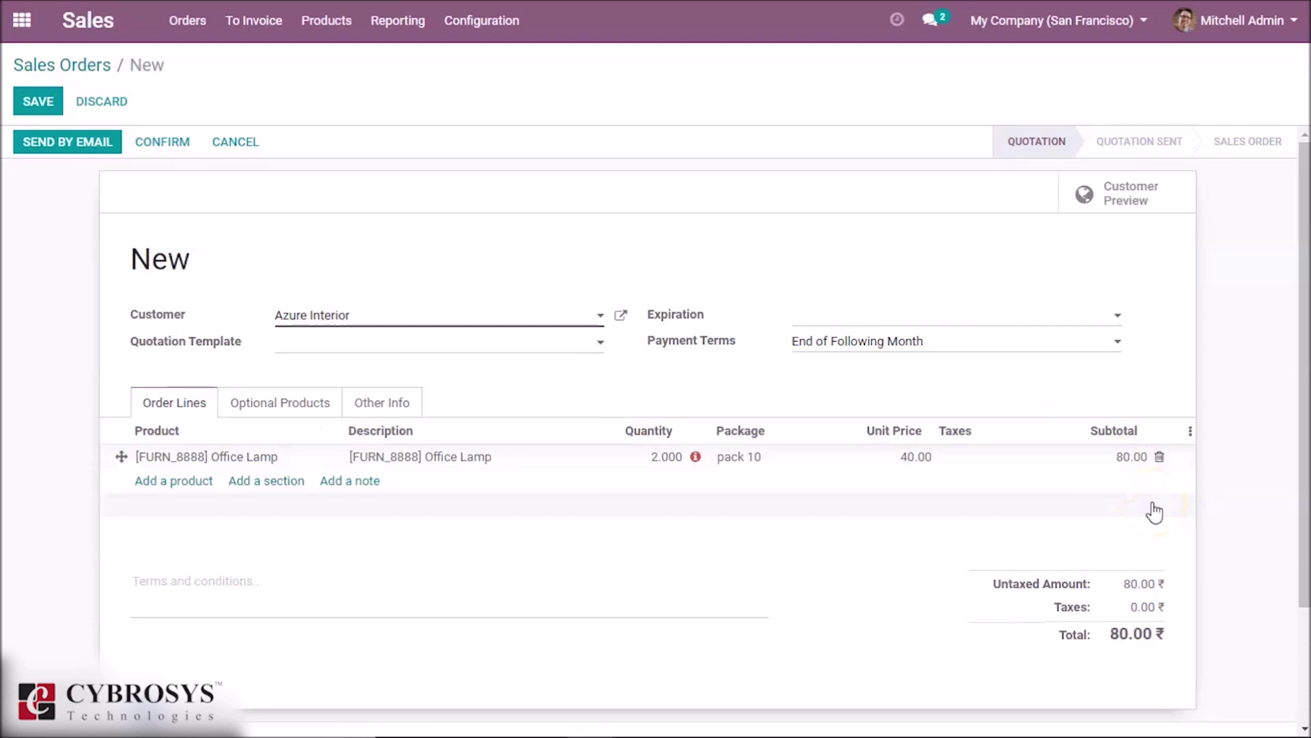
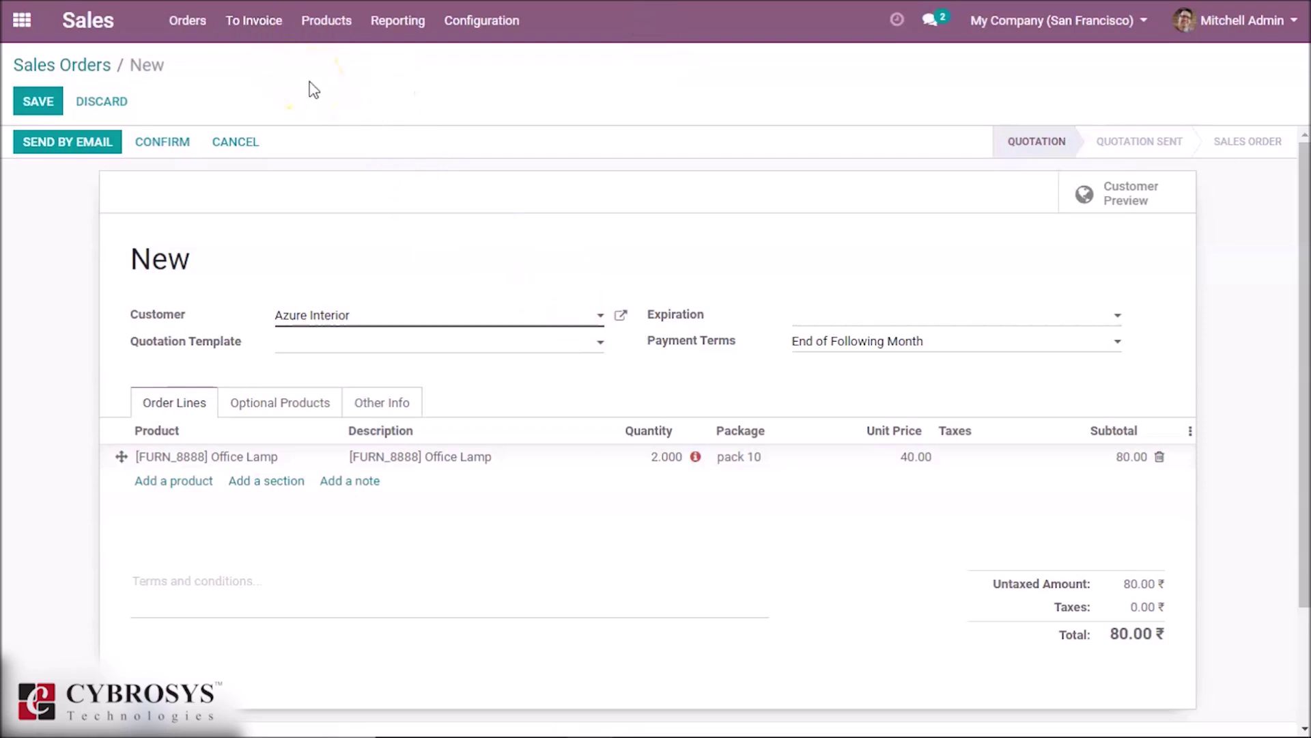
# Discard the unsaved Office Lamp order and create a new sales order with Azure Interior as the customer
pyautogui.click(187, 34)
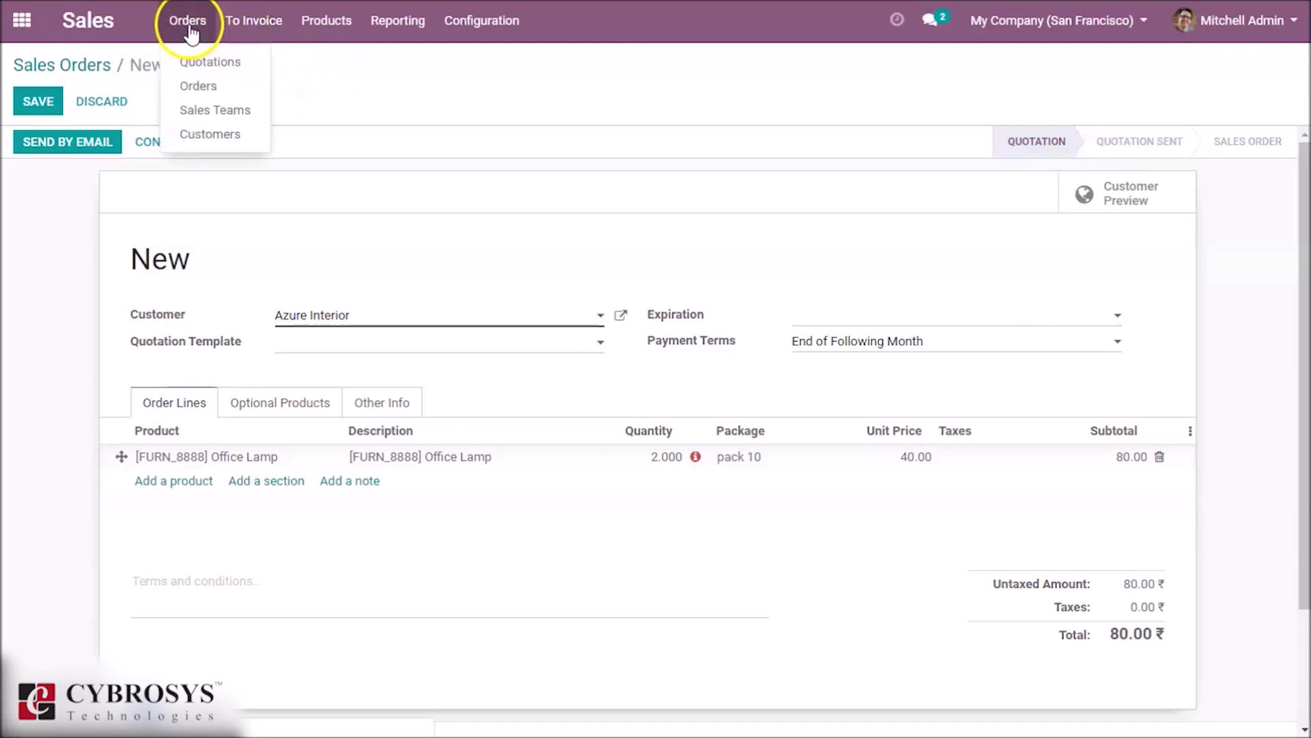
pyautogui.click(204, 85)
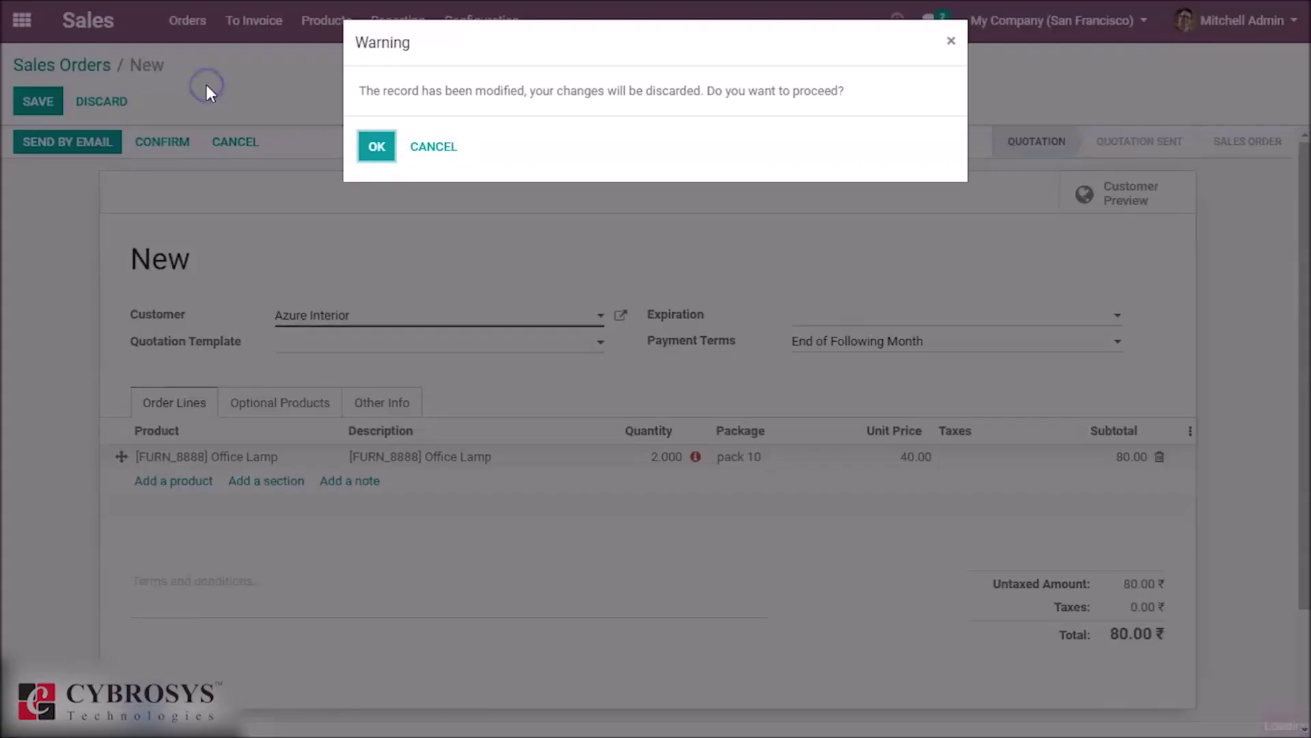
pyautogui.click(372, 147)
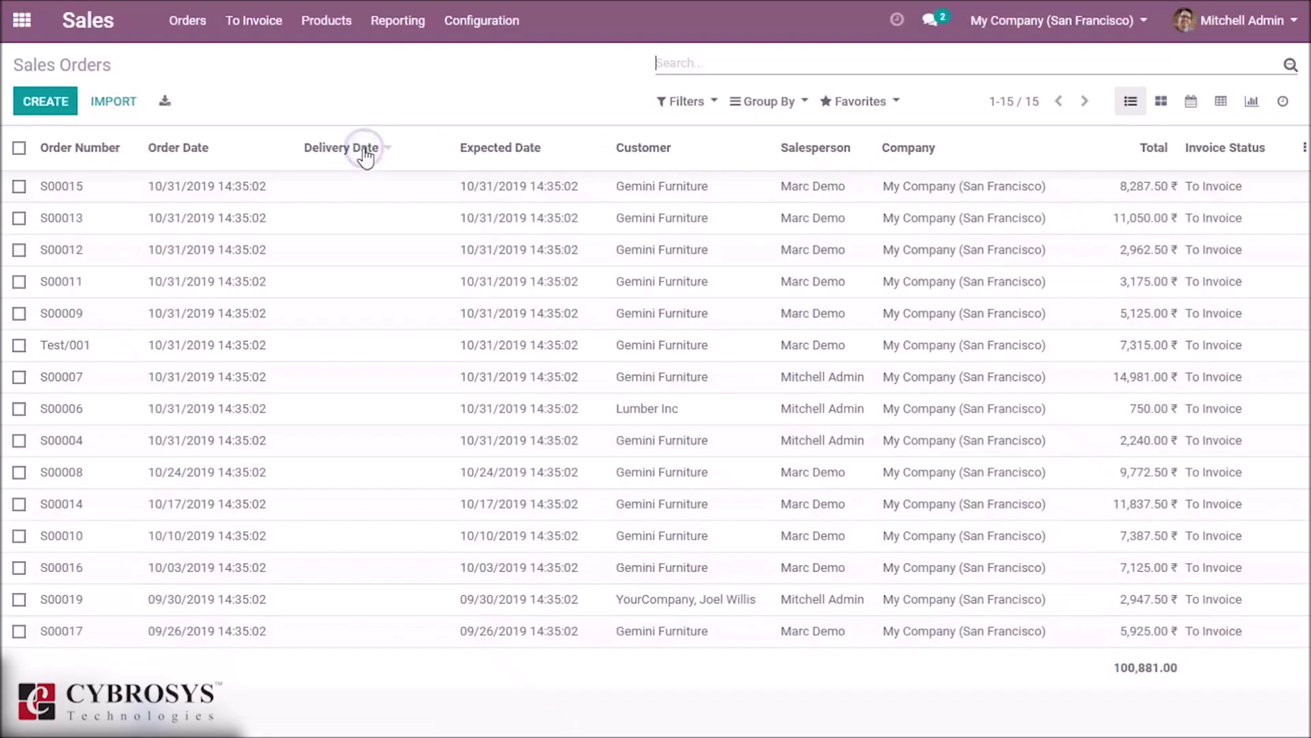
pyautogui.click(43, 104)
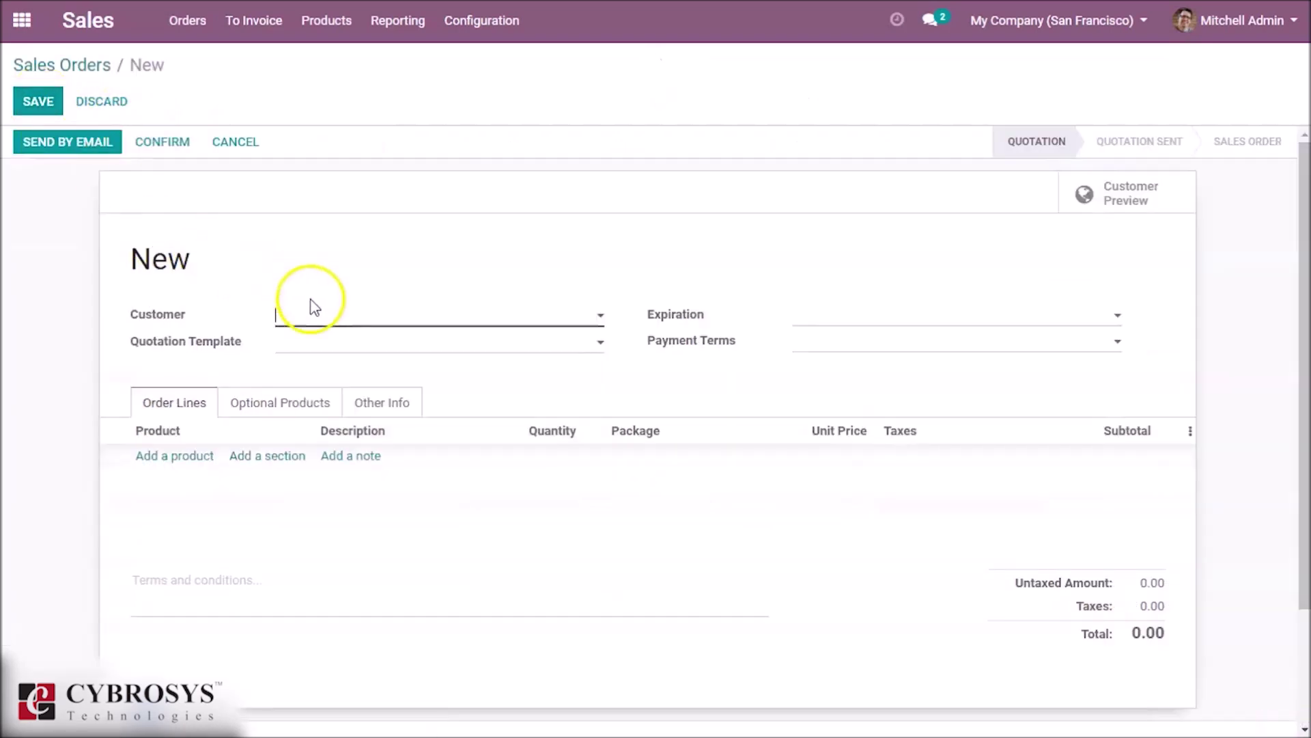
pyautogui.click(321, 320)
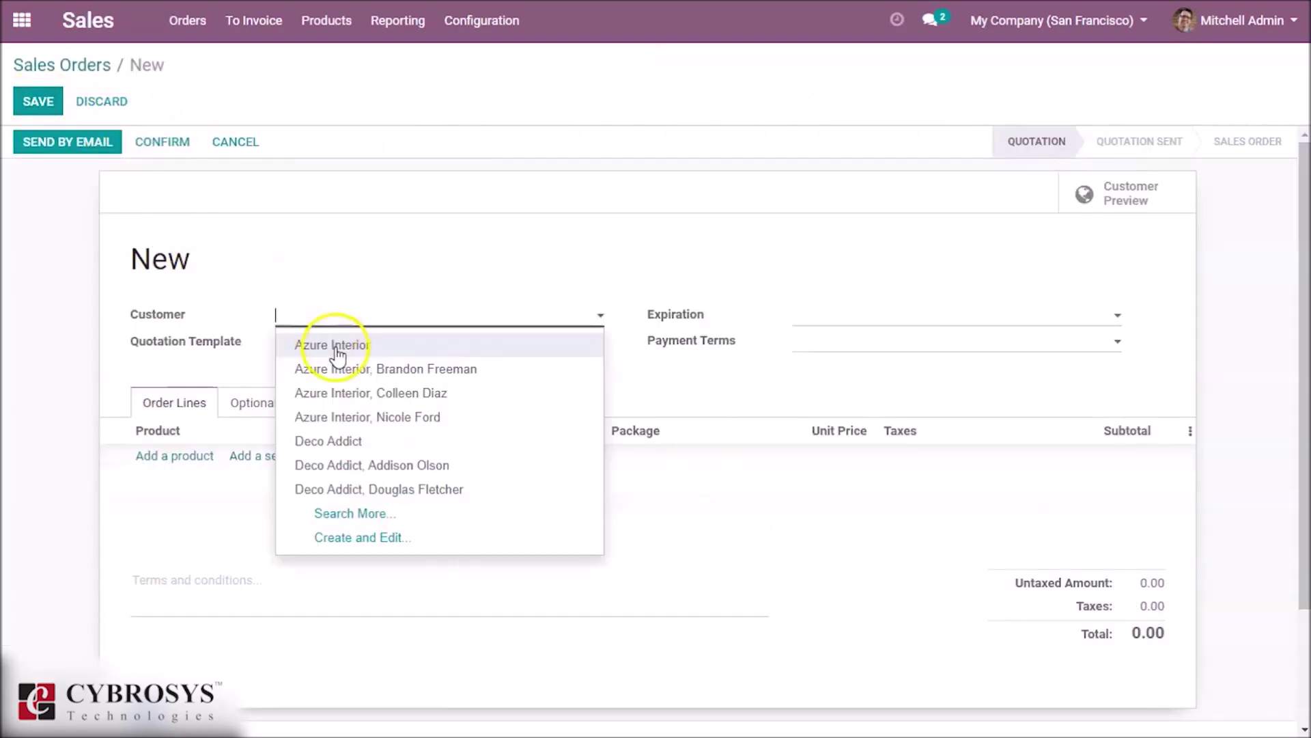
pyautogui.click(332, 345)
# Add the Large Cabinet as a product line on the new sales order
pyautogui.click(176, 458)
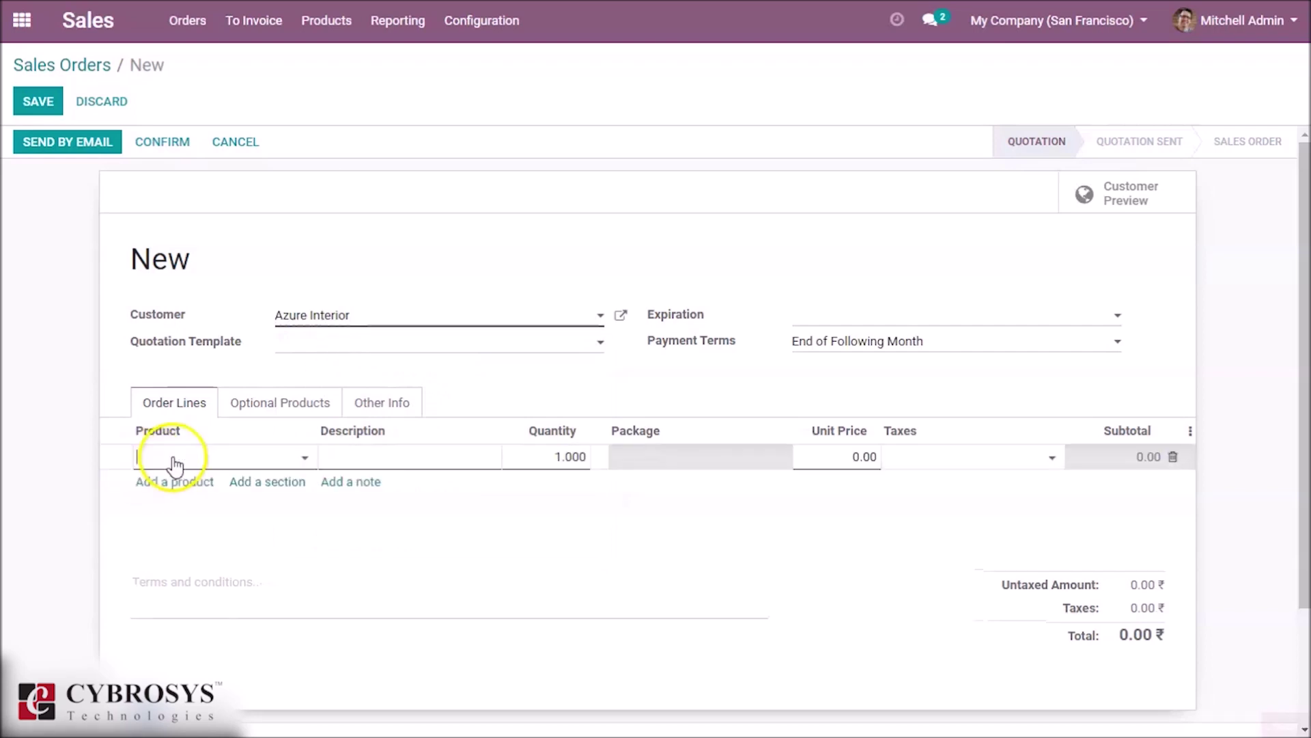
pyautogui.click(182, 458)
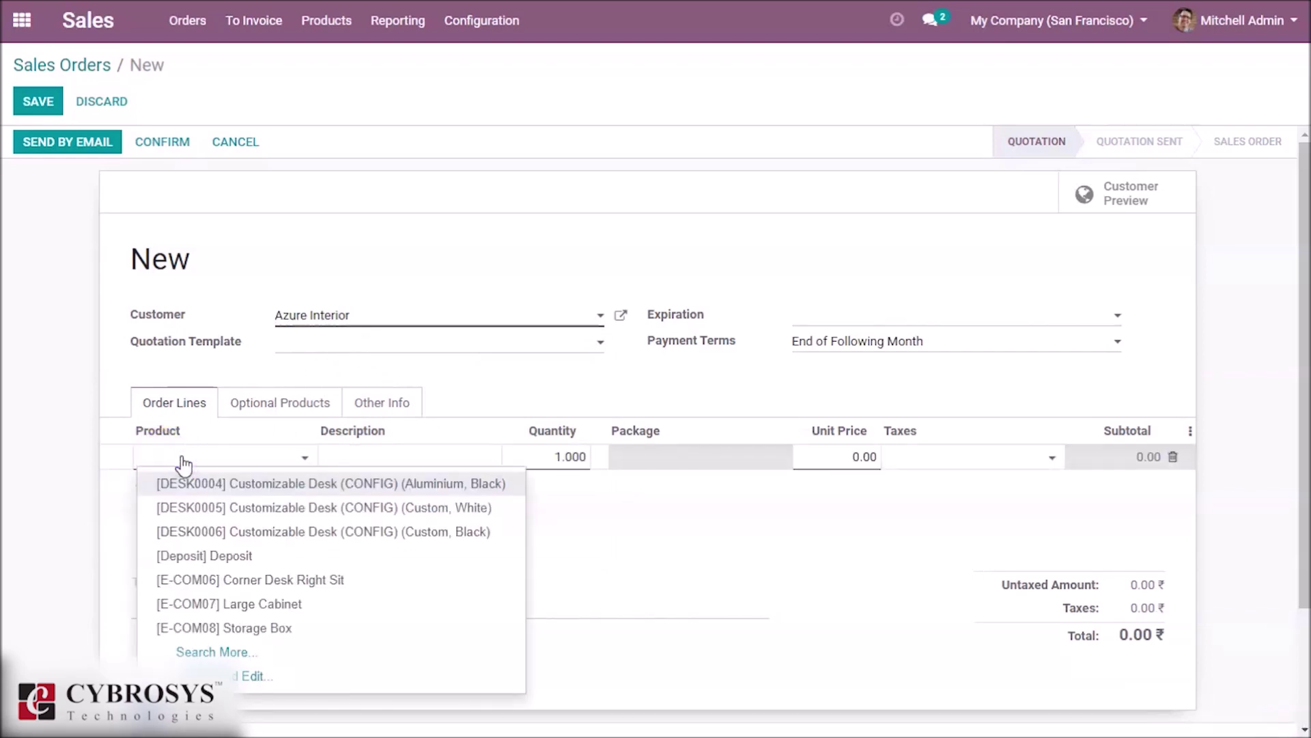
pyautogui.click(228, 608)
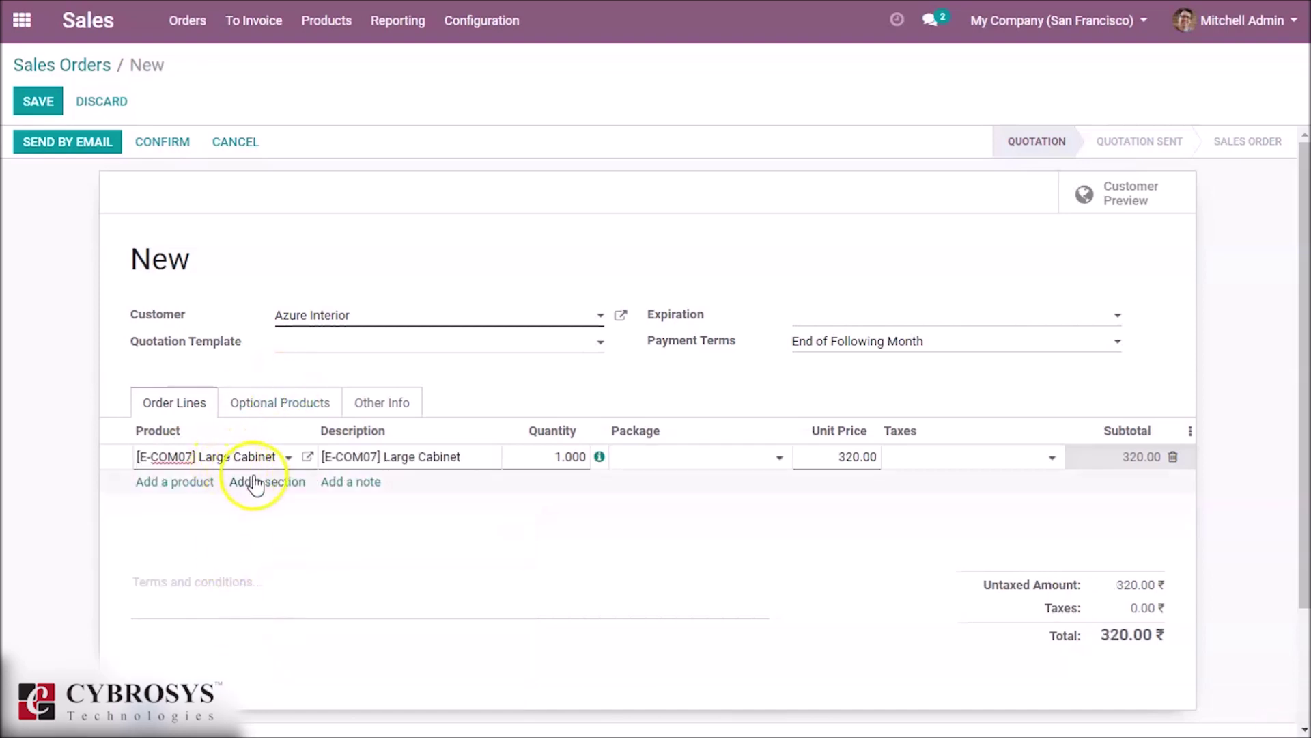
# Add the Storage Box as a second product line with a quantity of 2
pyautogui.click(186, 483)
pyautogui.click(194, 487)
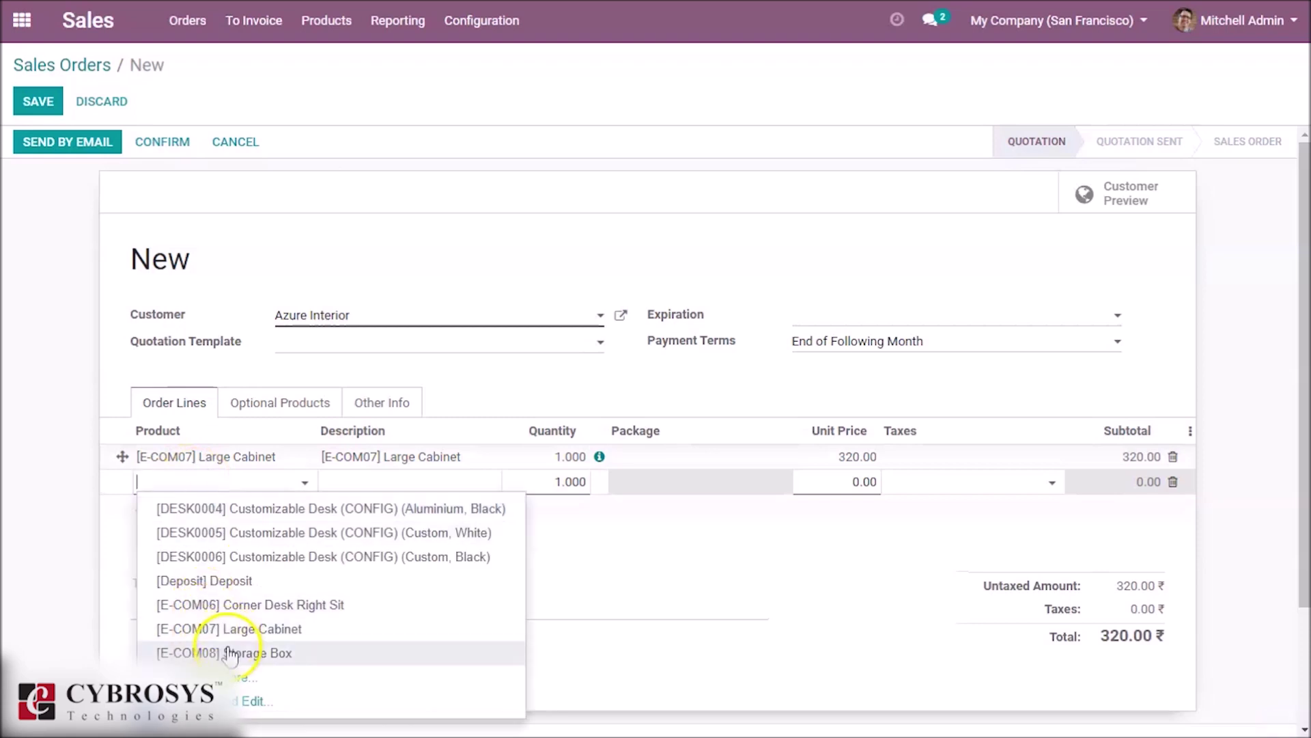
pyautogui.click(229, 652)
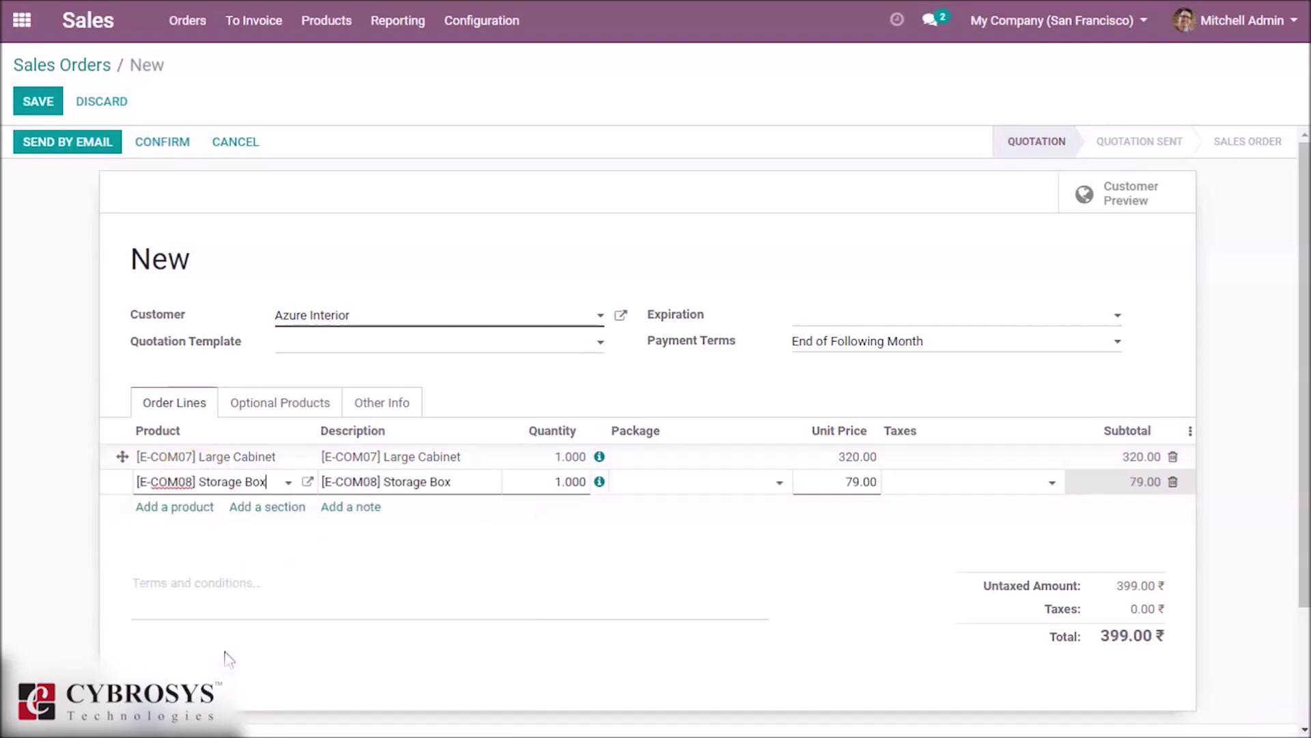
pyautogui.click(545, 487)
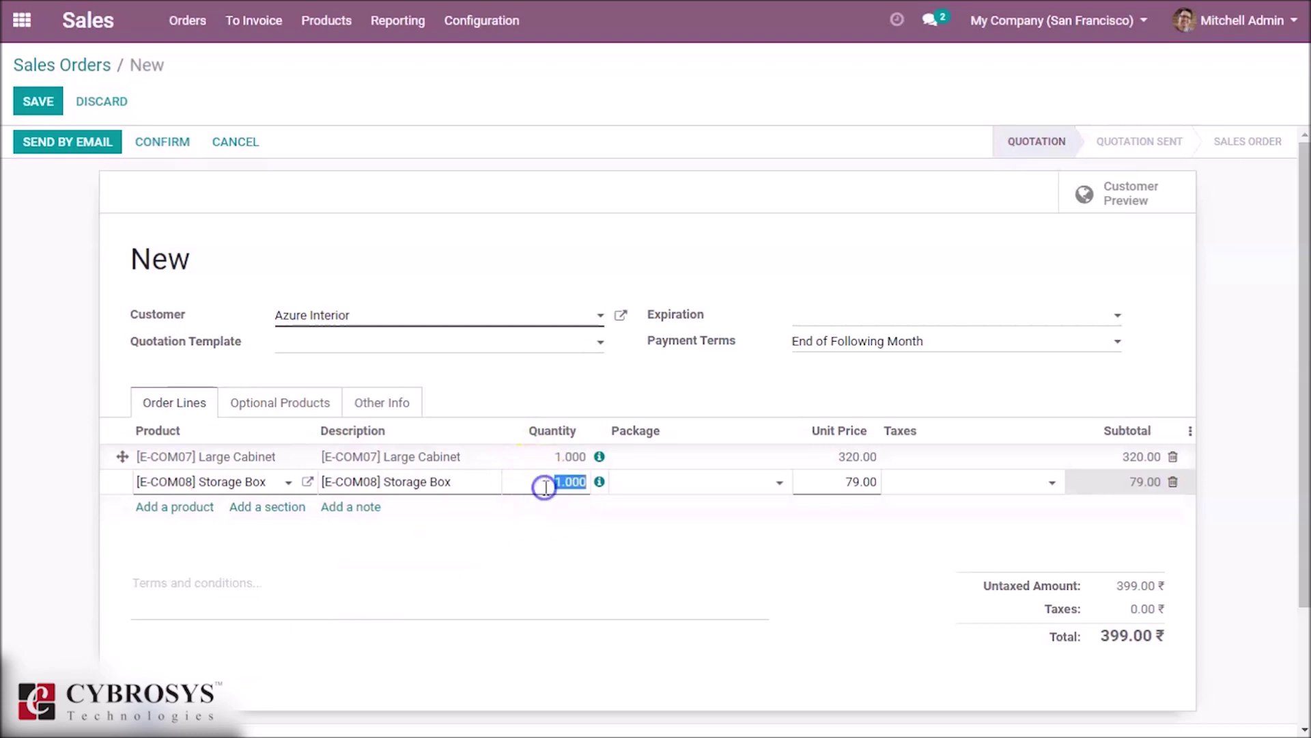
pyautogui.write('2')
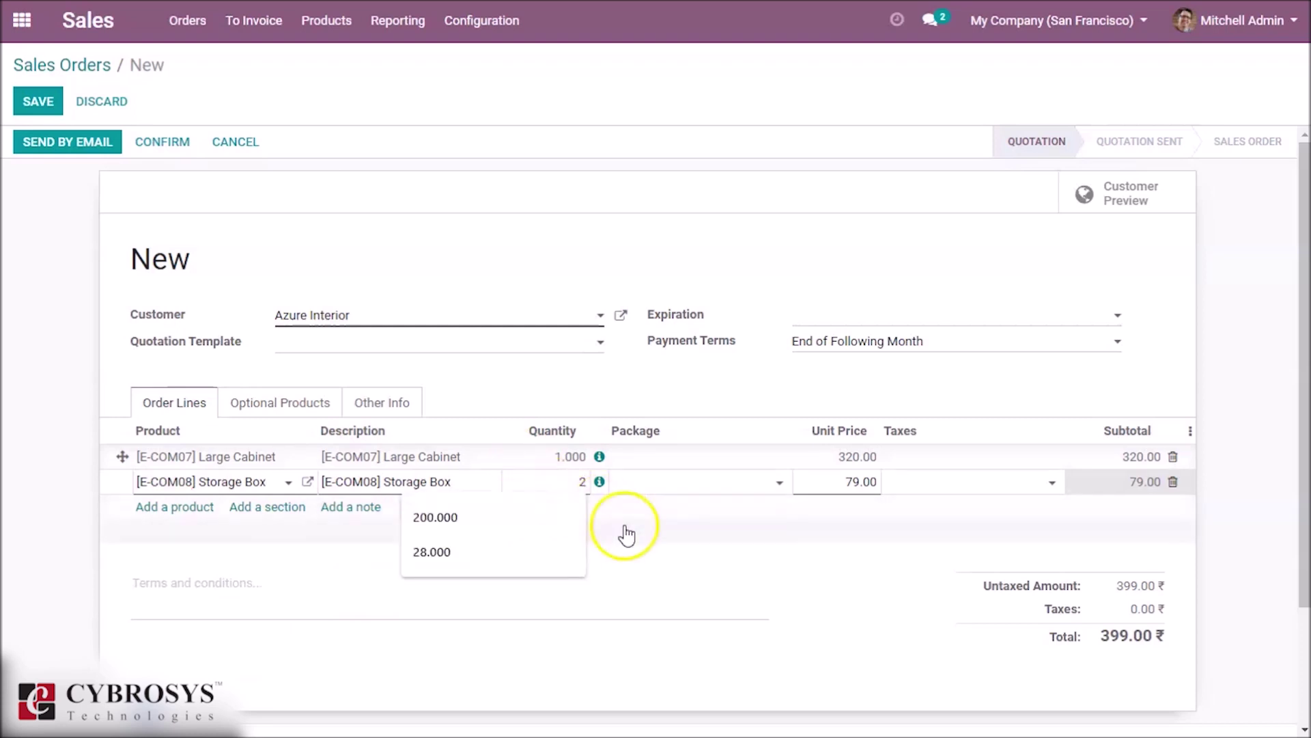
pyautogui.click(738, 539)
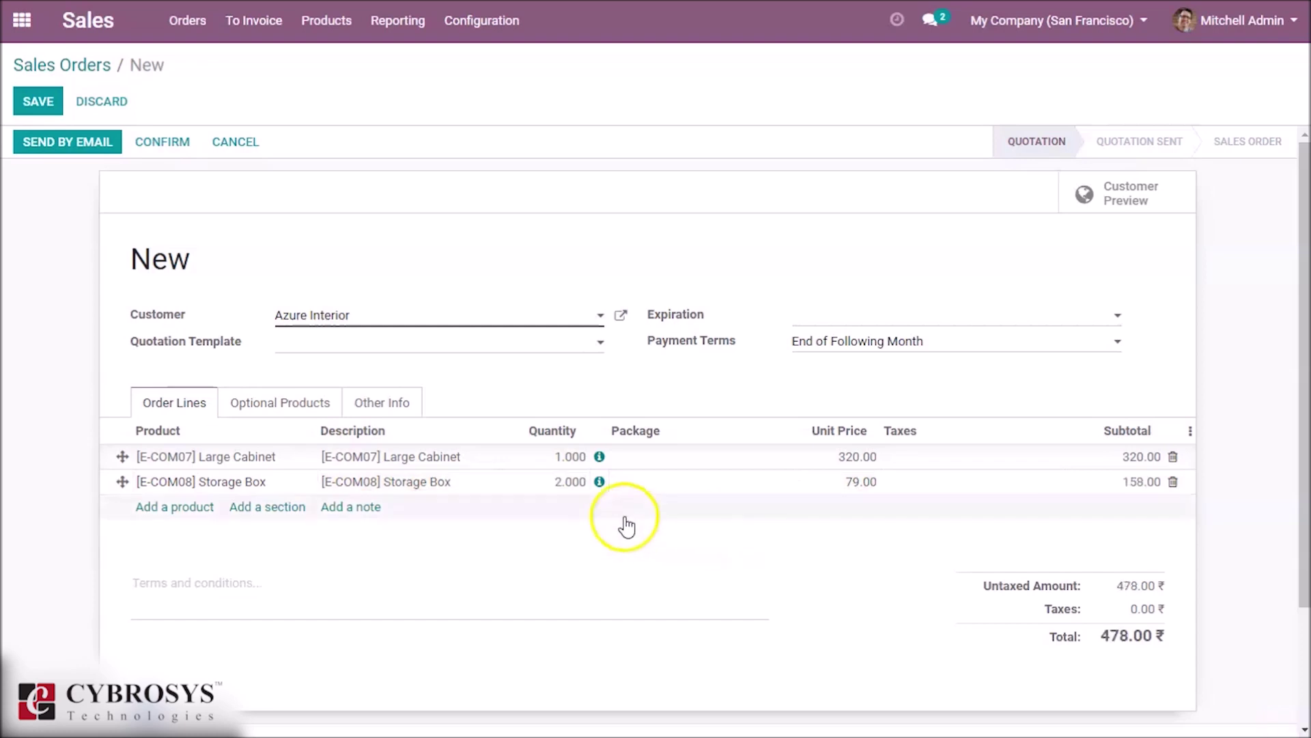
# Confirm the sales order and put the products of its delivery order in a pack
pyautogui.click(171, 148)
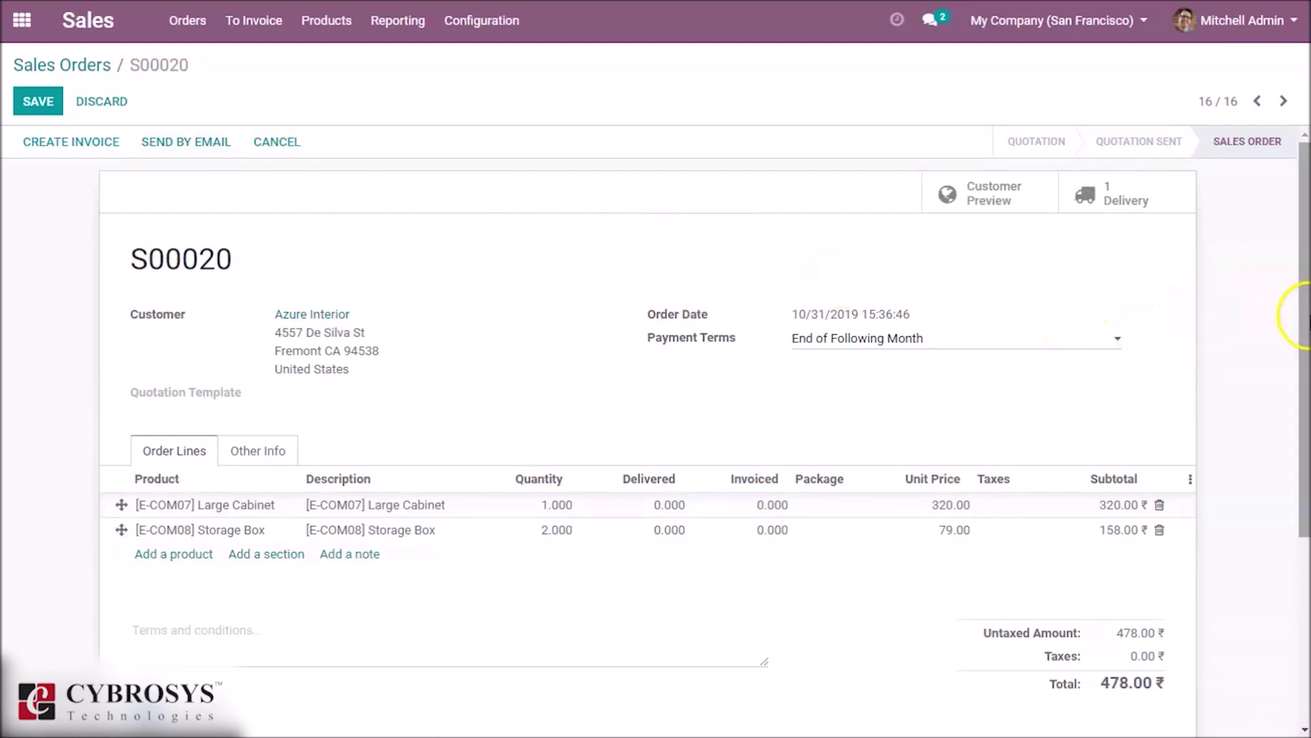
pyautogui.click(1123, 205)
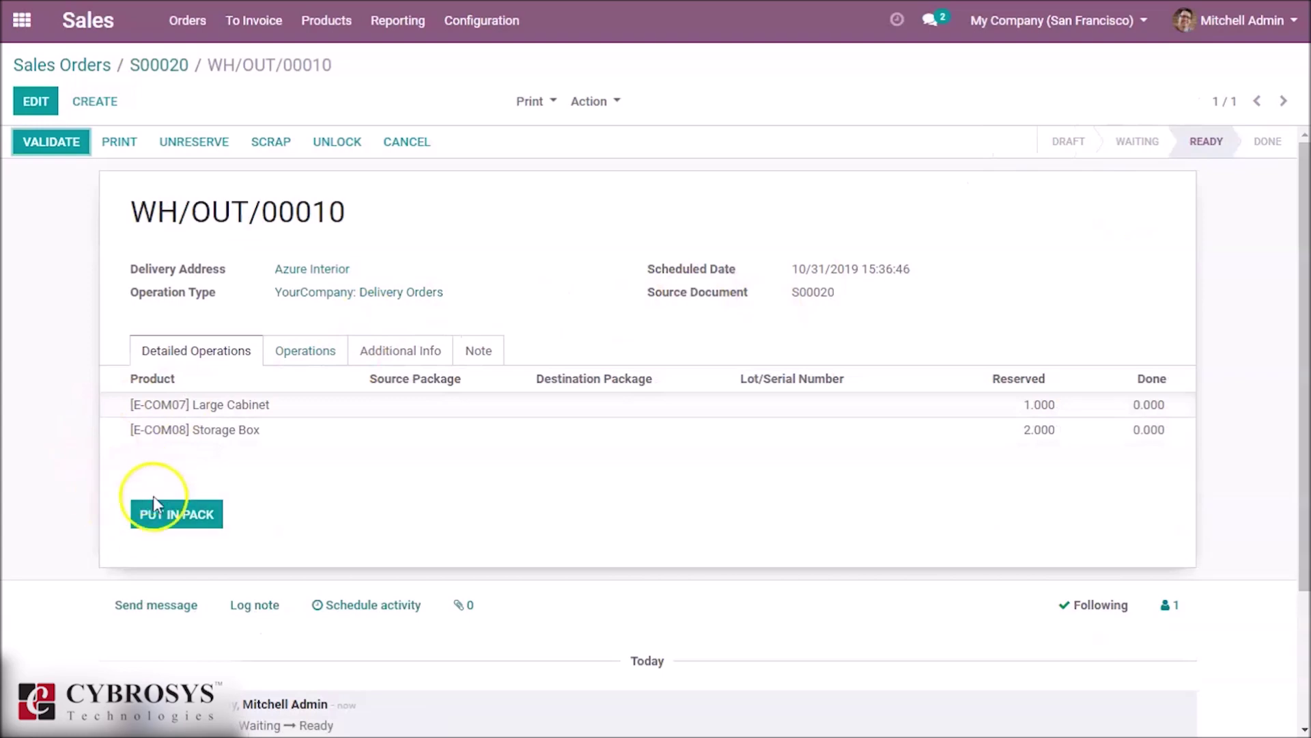
pyautogui.click(179, 523)
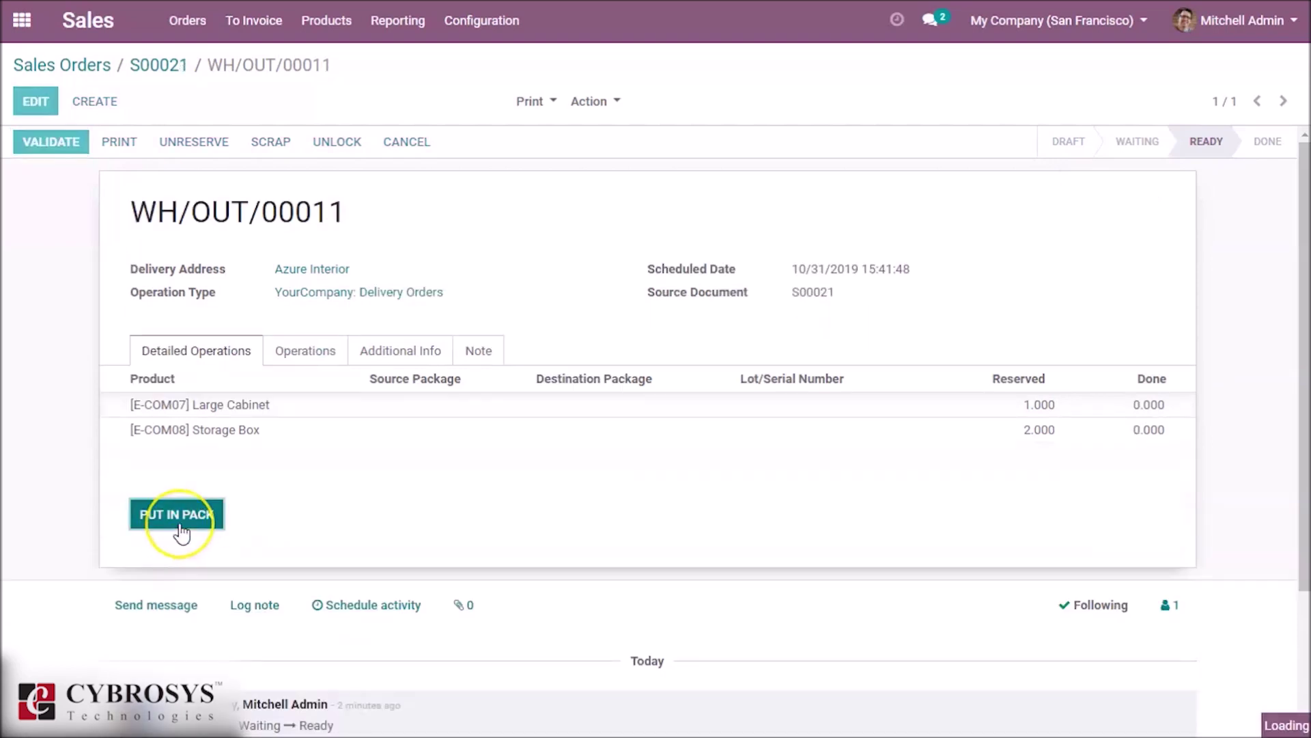
pyautogui.click(181, 525)
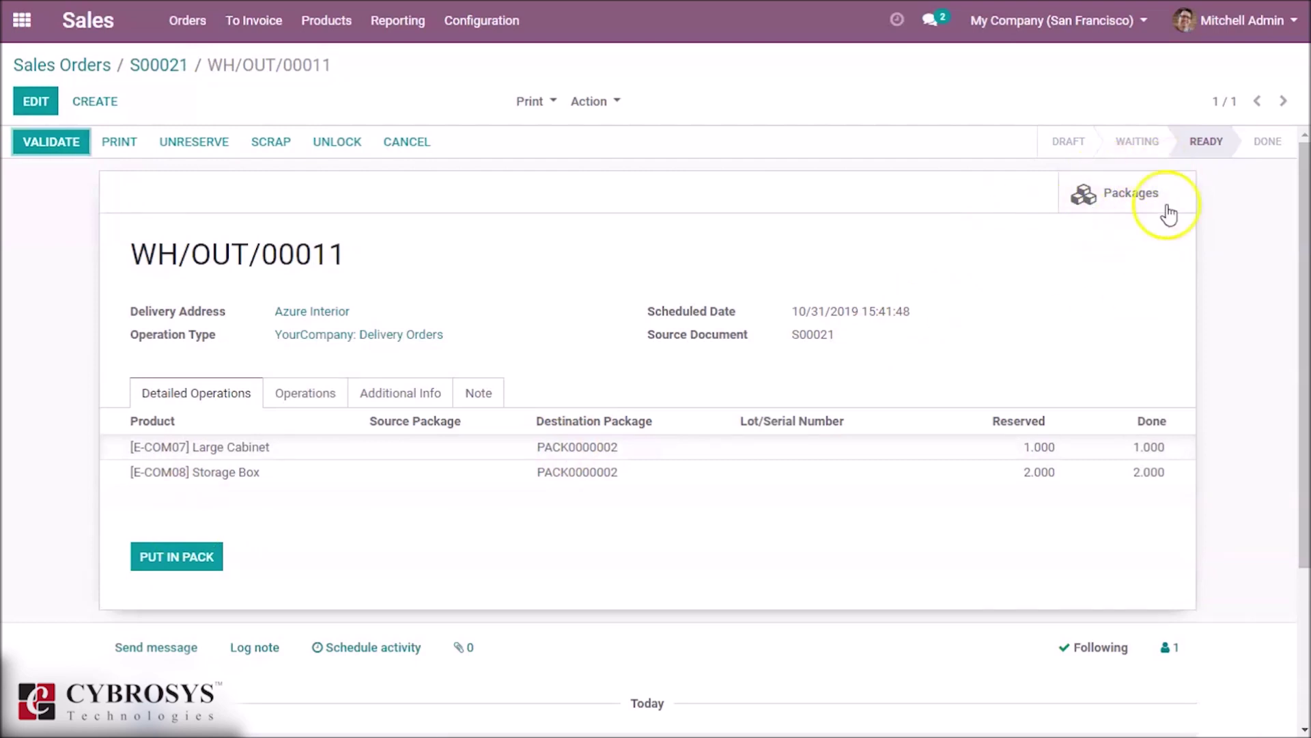
# Open the package created for the delivery order and review its content and package transfers
pyautogui.click(1098, 204)
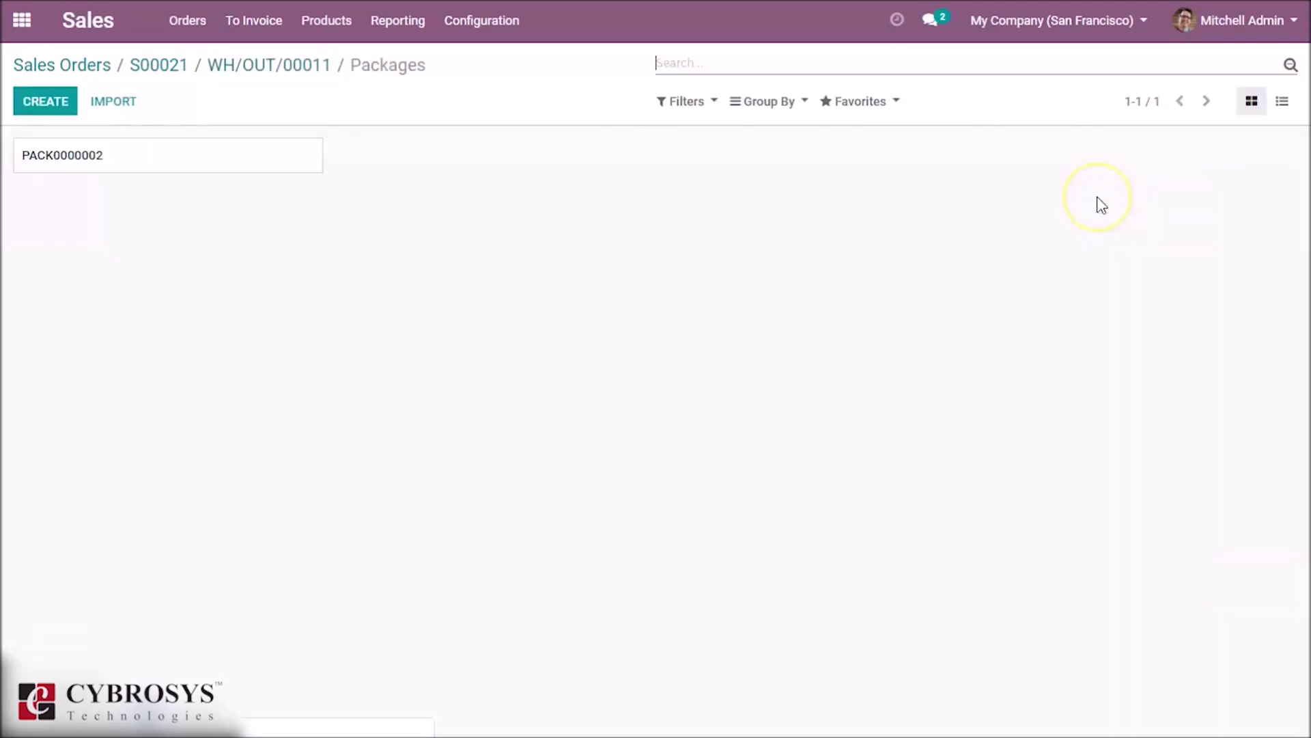
pyautogui.click(900, 162)
pyautogui.click(197, 174)
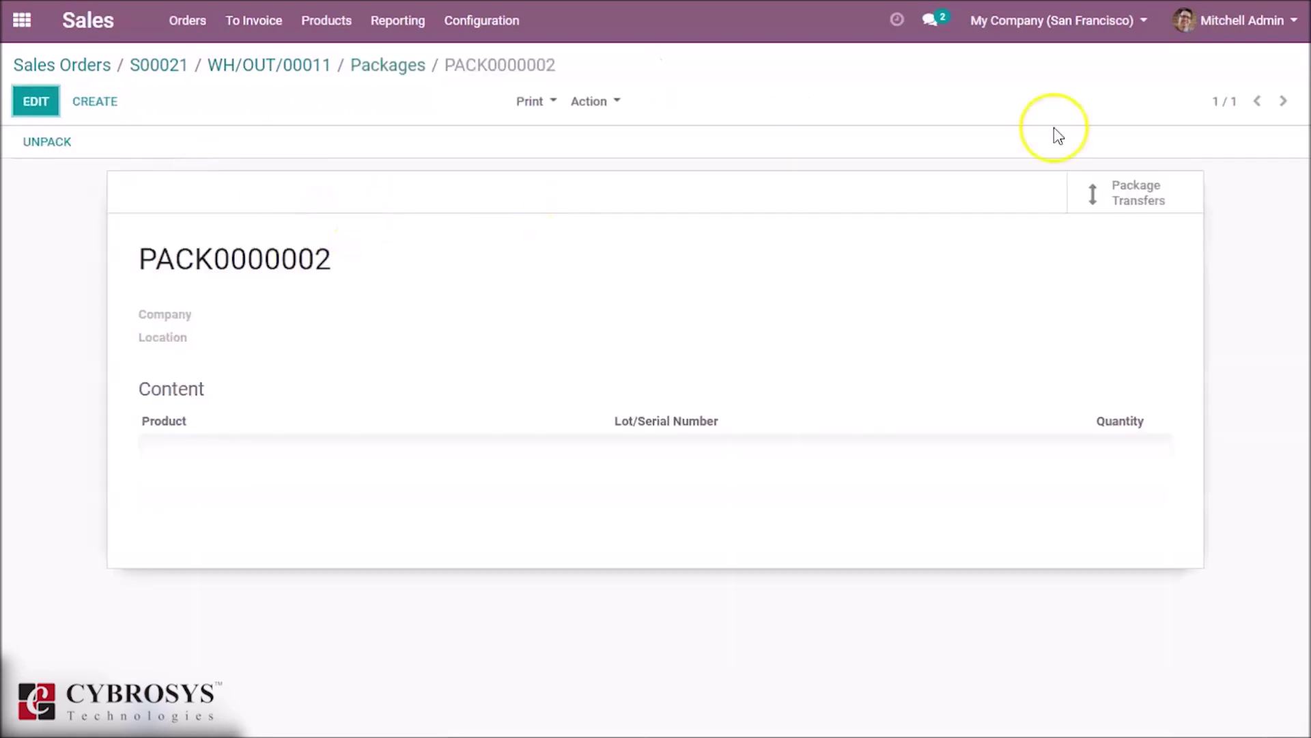
pyautogui.click(1139, 199)
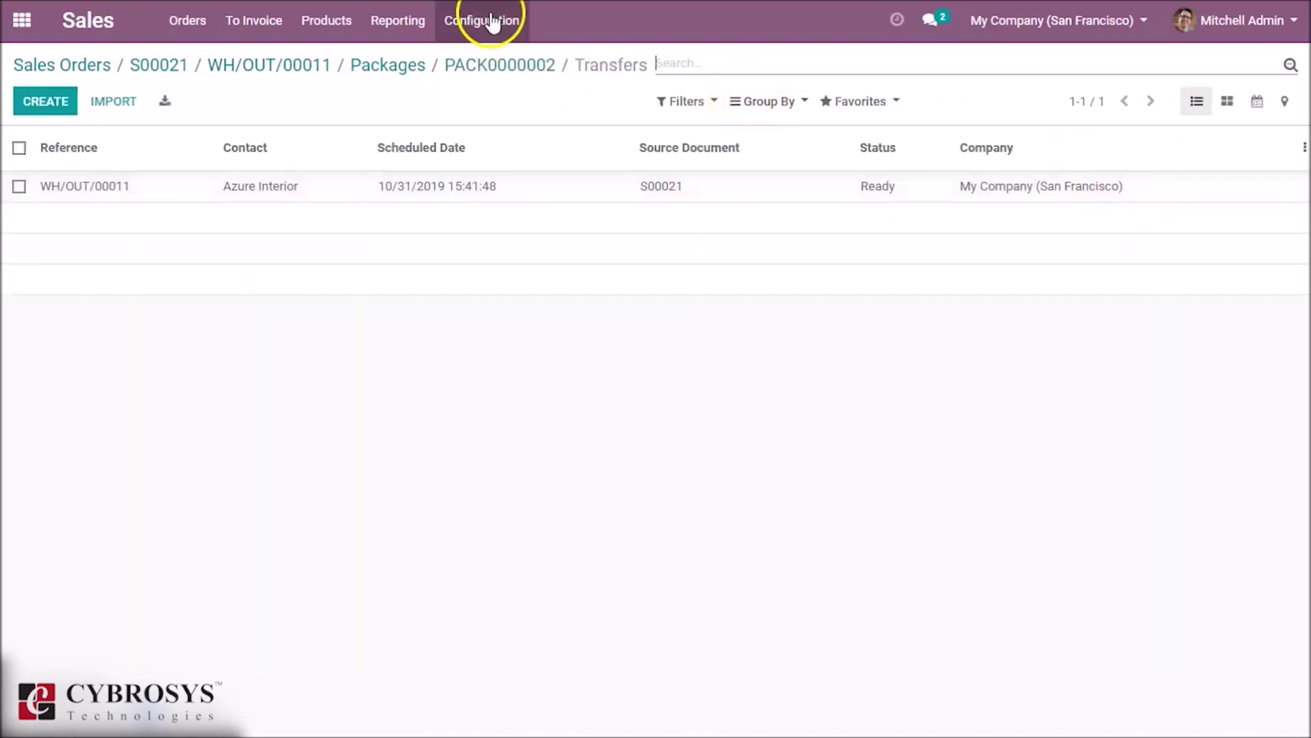
# Return to the delivery order and validate it
pyautogui.click(388, 65)
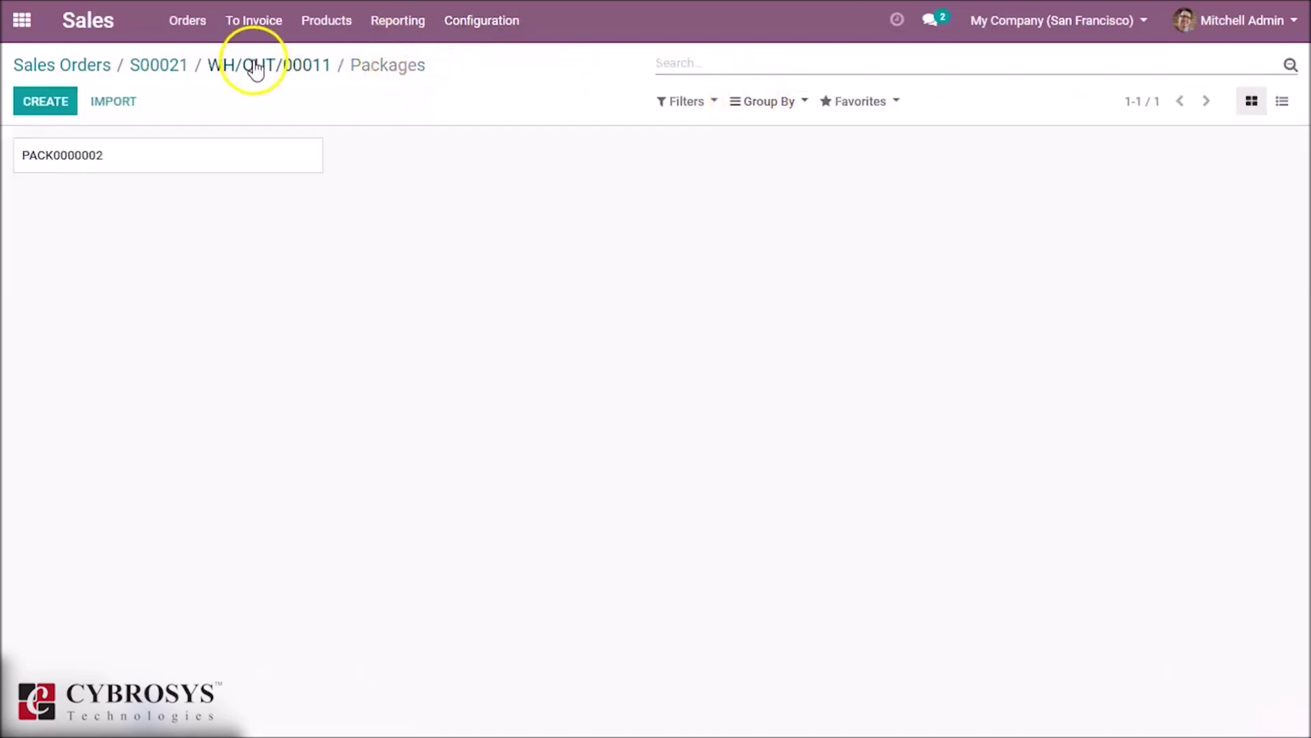
pyautogui.click(226, 63)
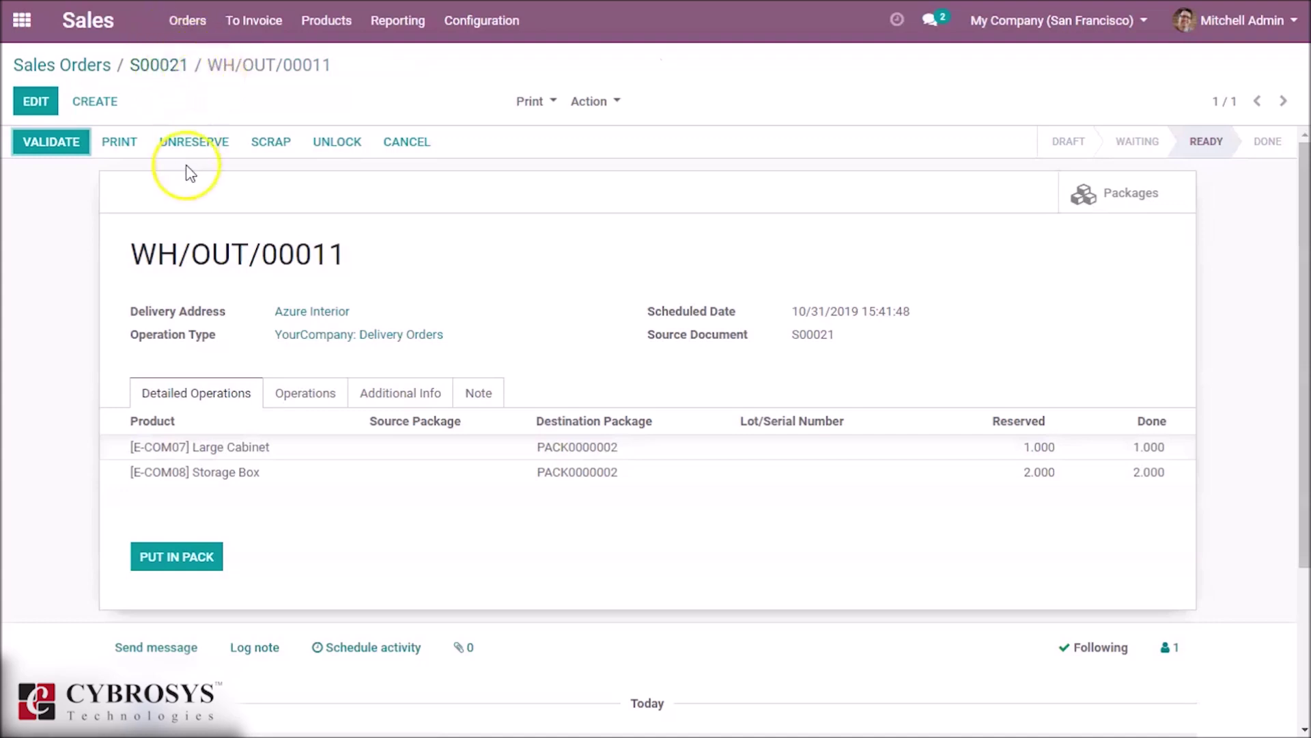
pyautogui.click(68, 147)
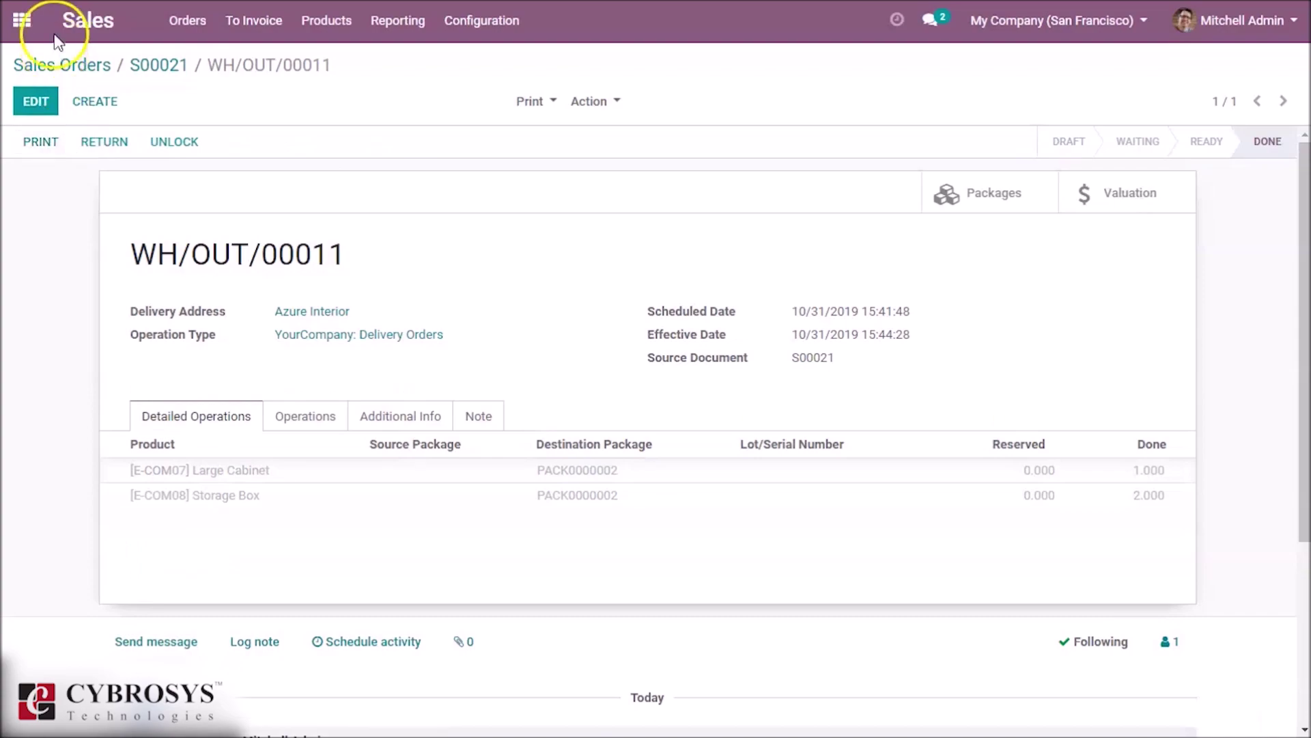
# Switch to the Inventory app and open package PACK0000002 to examine its location and content
pyautogui.click(26, 20)
pyautogui.click(586, 236)
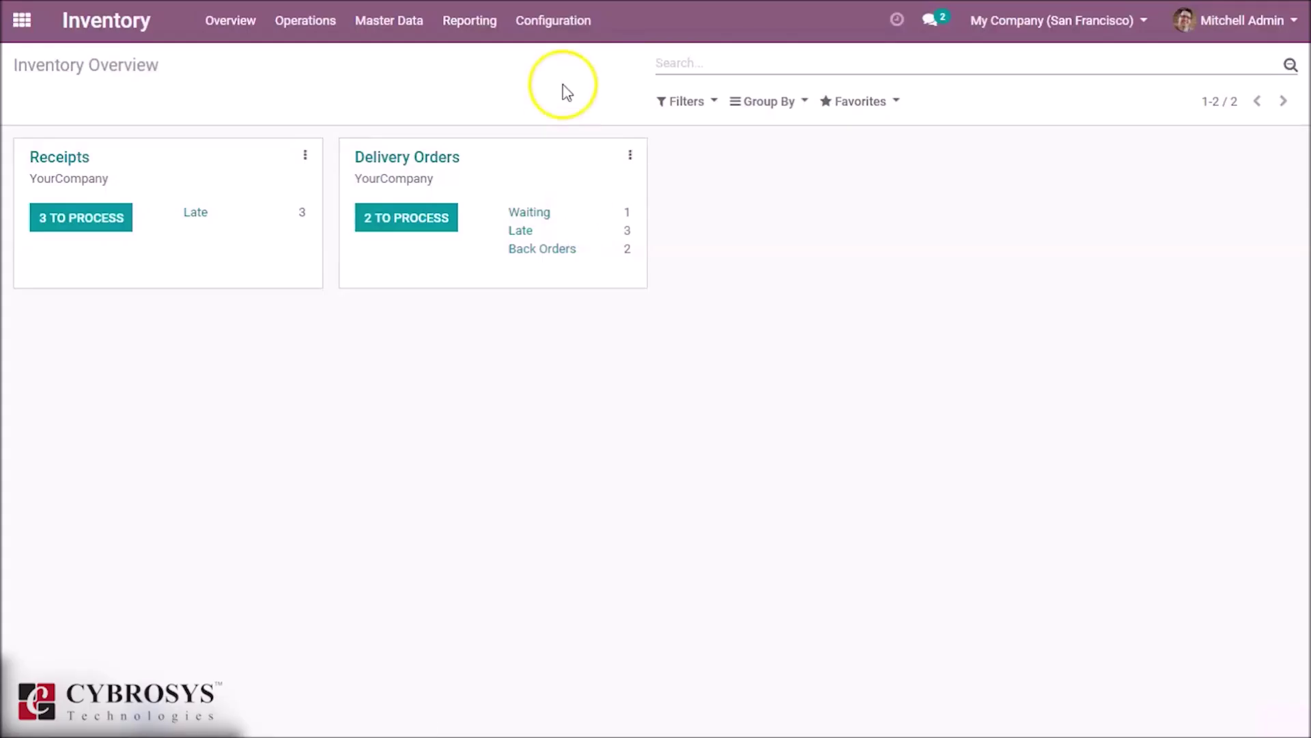
pyautogui.click(398, 22)
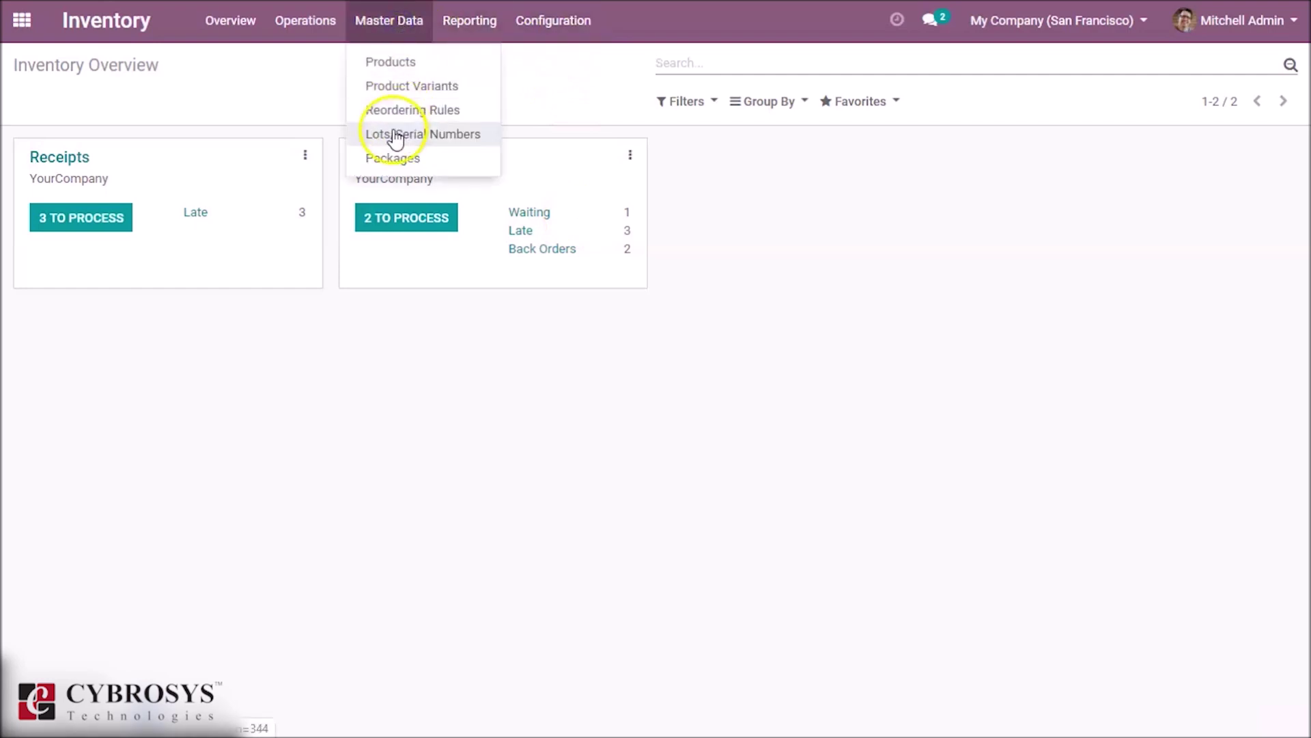
pyautogui.click(391, 159)
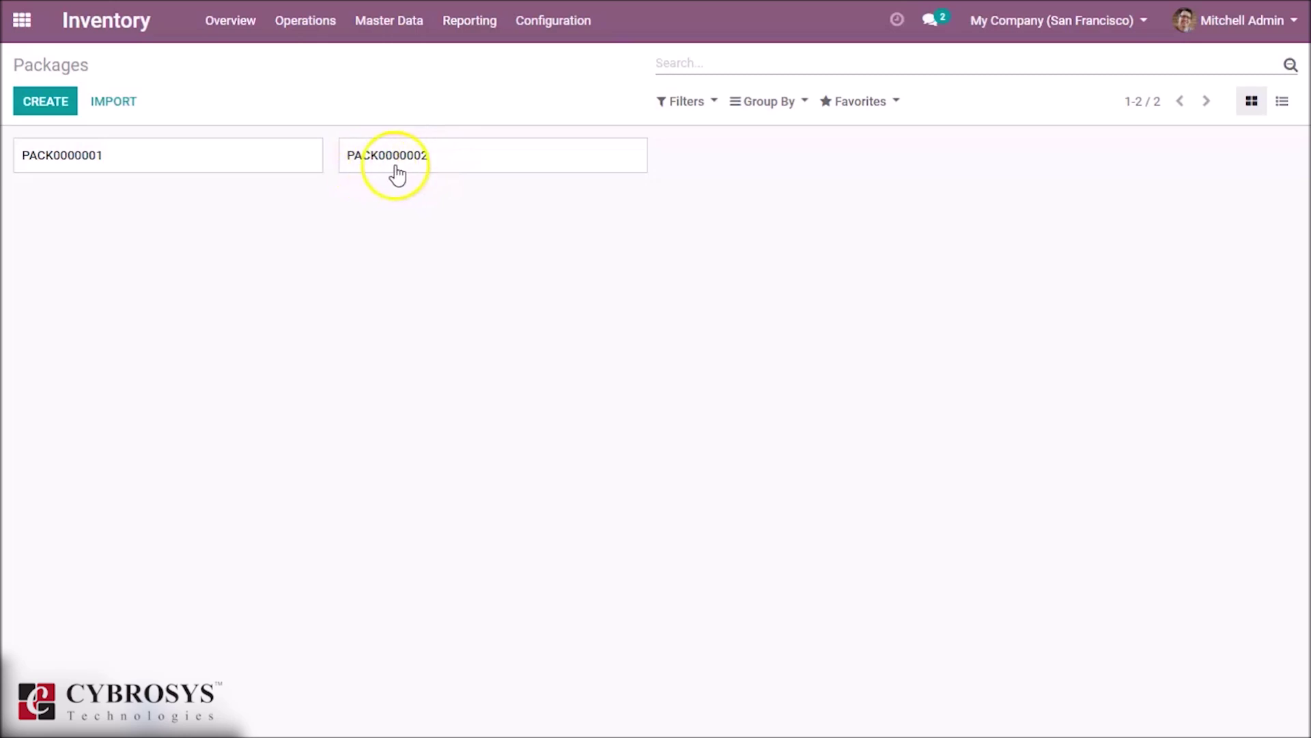
pyautogui.click(442, 166)
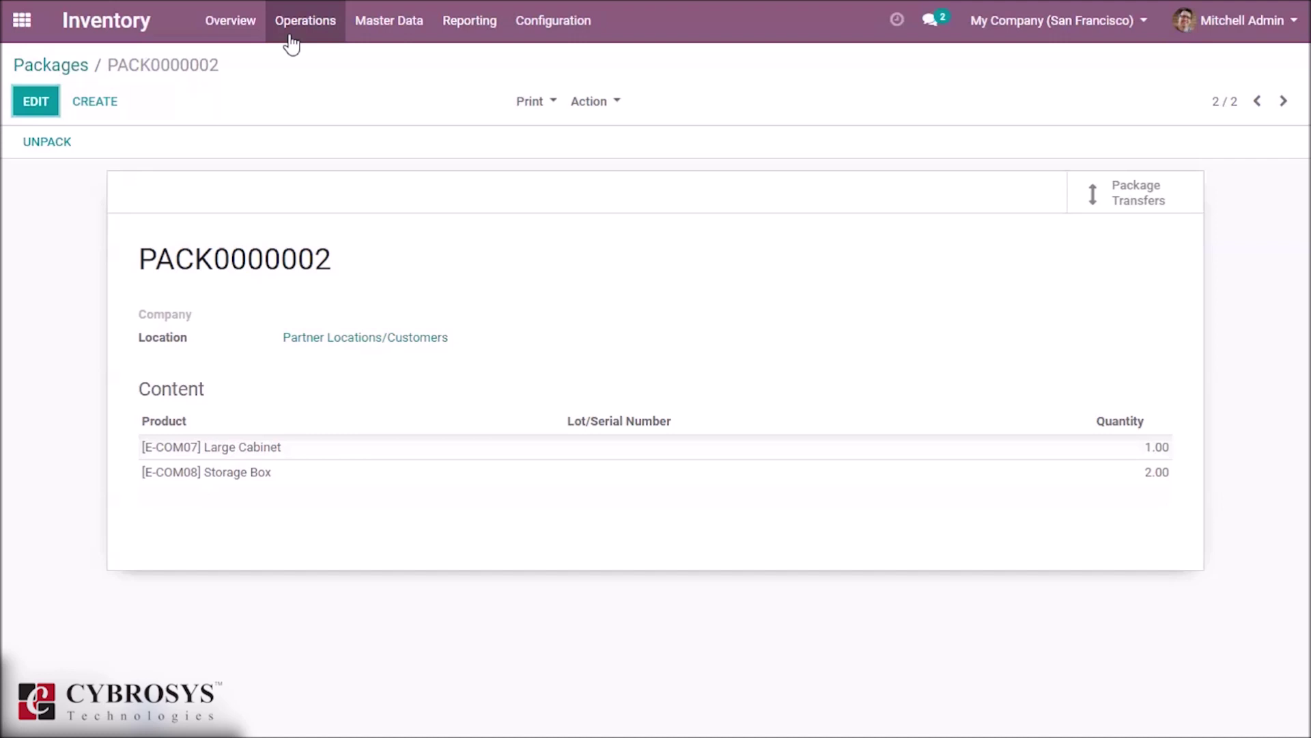
# Open the Inventory settings to check the Delivery Packages option
pyautogui.click(173, 42)
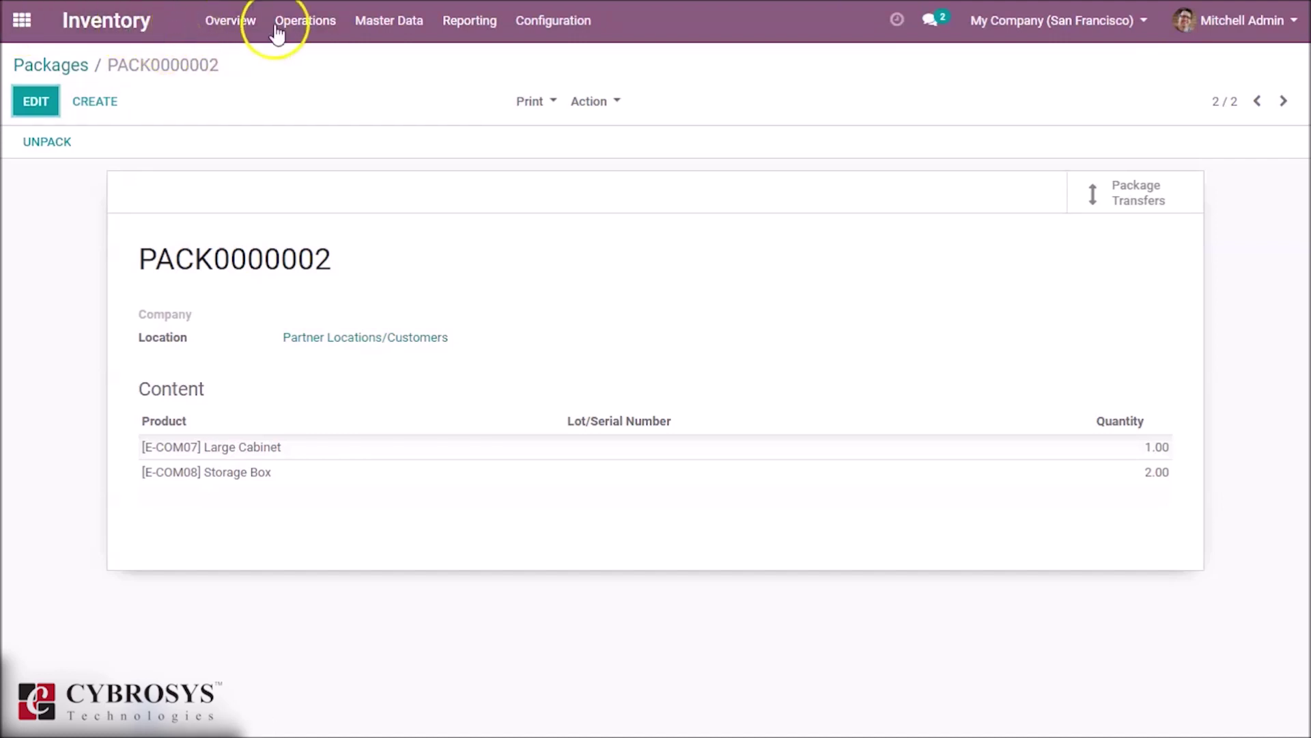
pyautogui.click(534, 34)
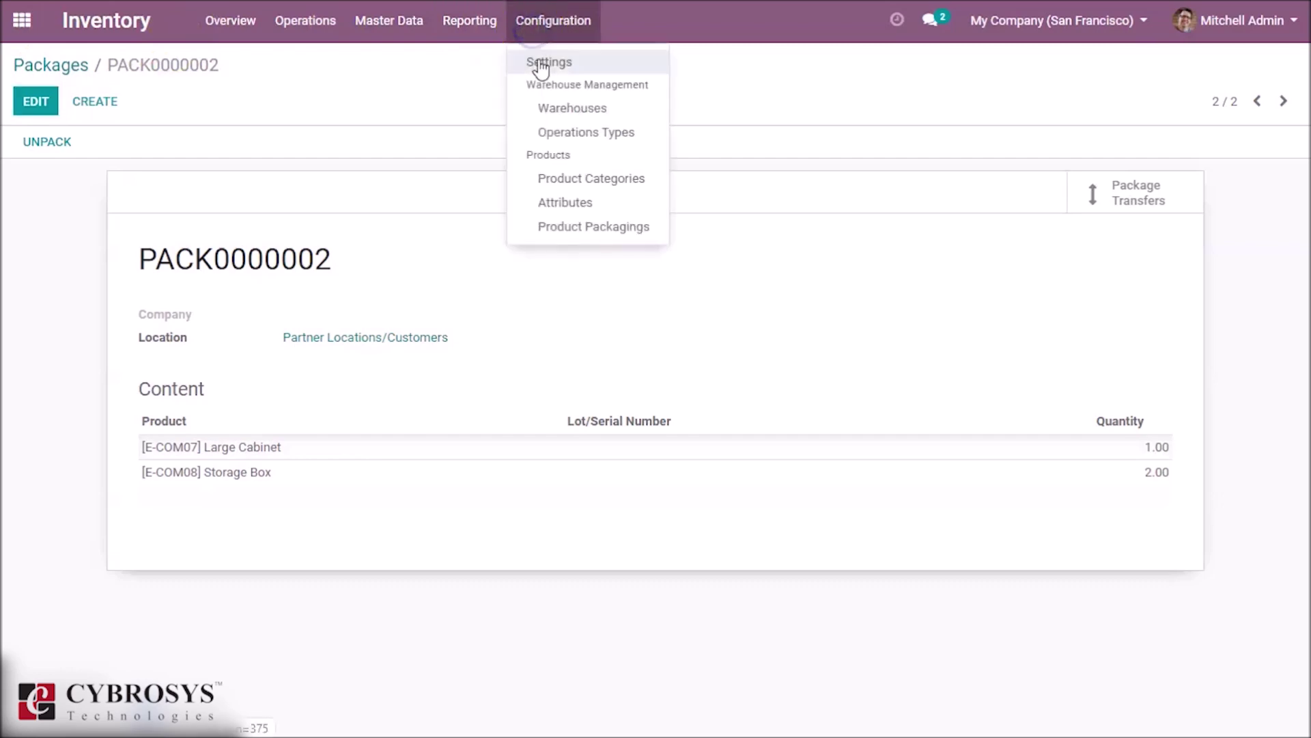
pyautogui.click(541, 66)
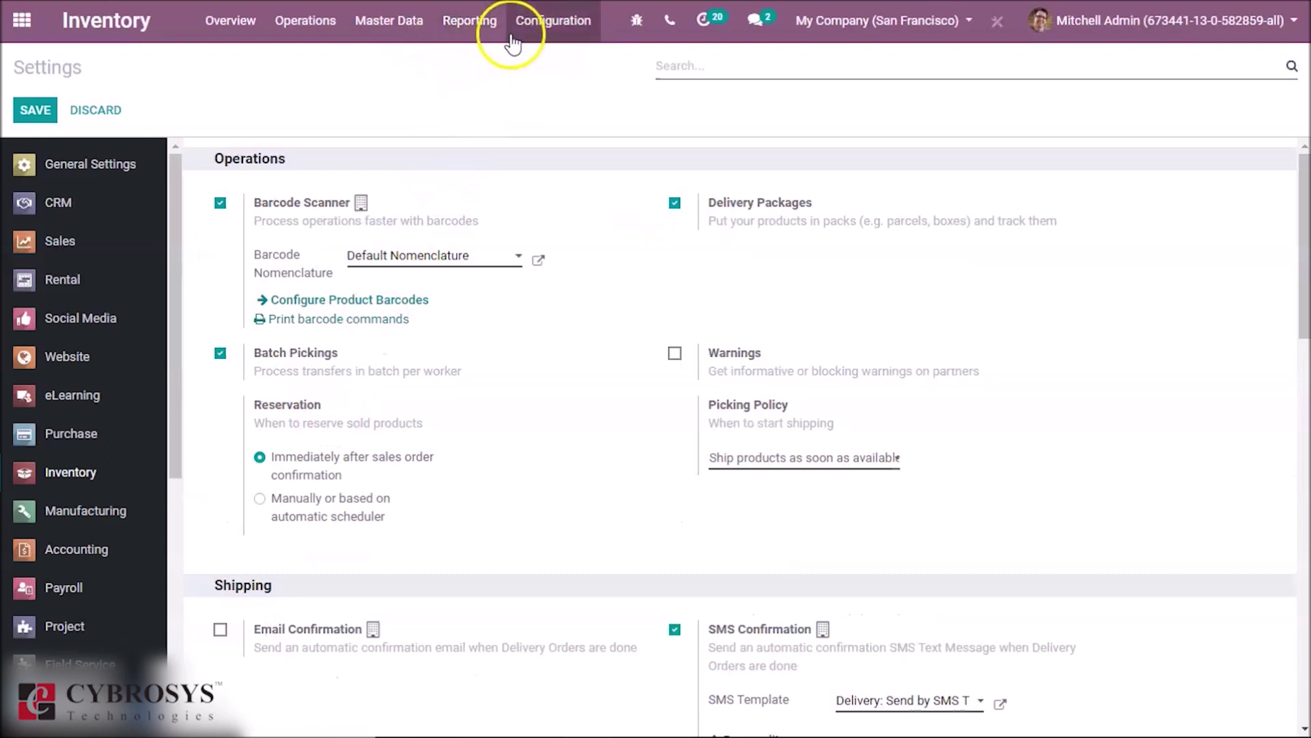
# Start a new record in the Delivery Packages configuration and enter "container" as its package type
pyautogui.click(548, 31)
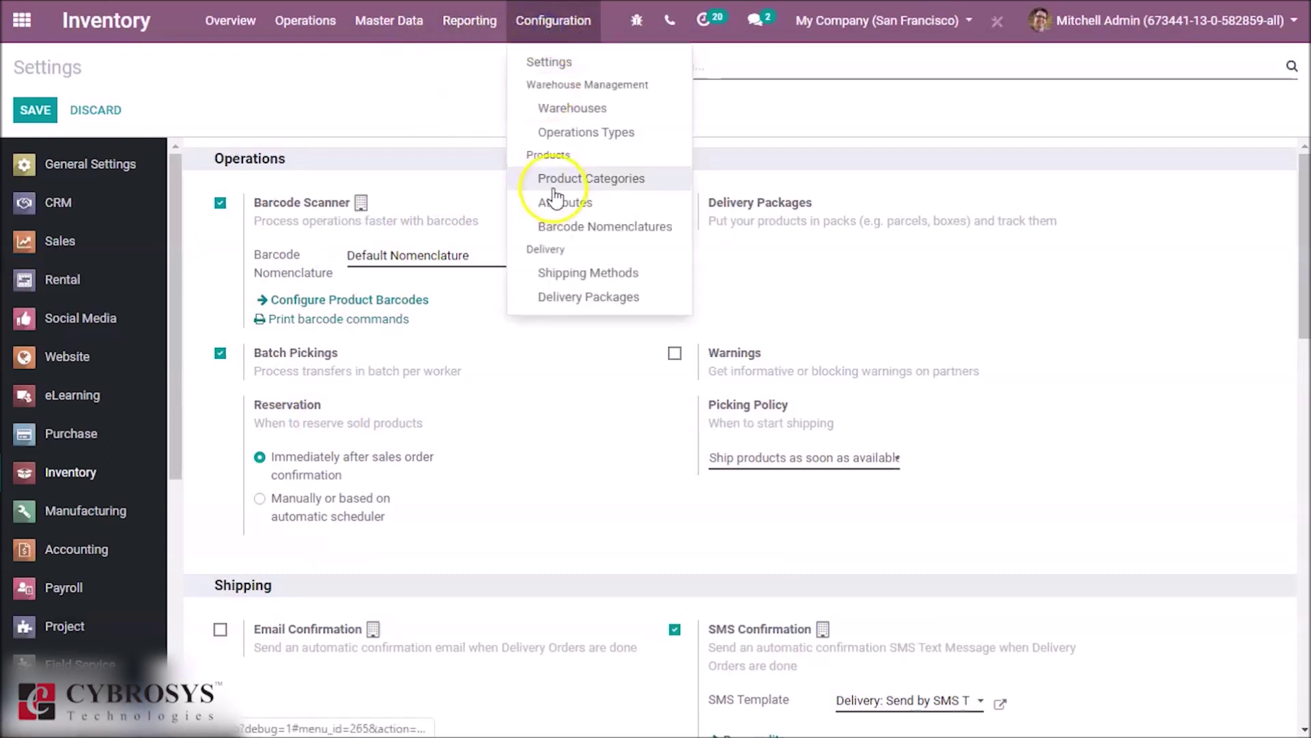
pyautogui.click(577, 298)
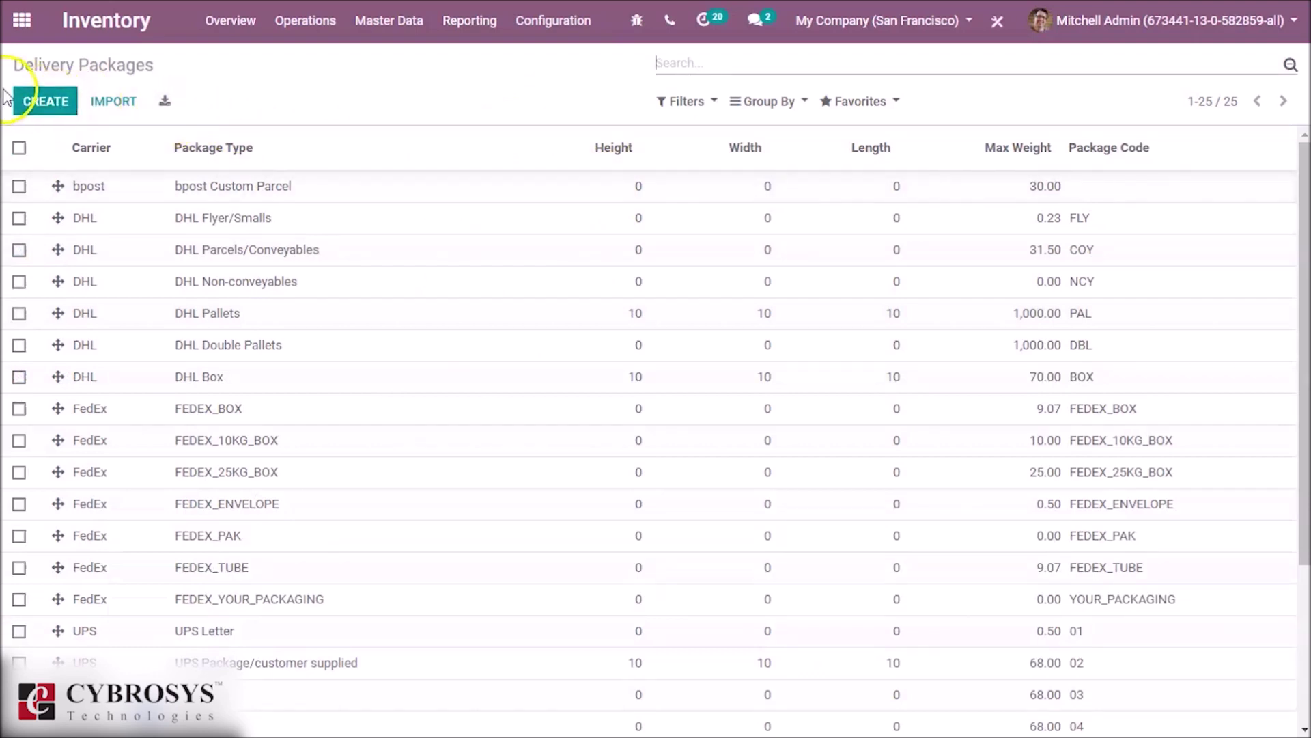
pyautogui.click(35, 106)
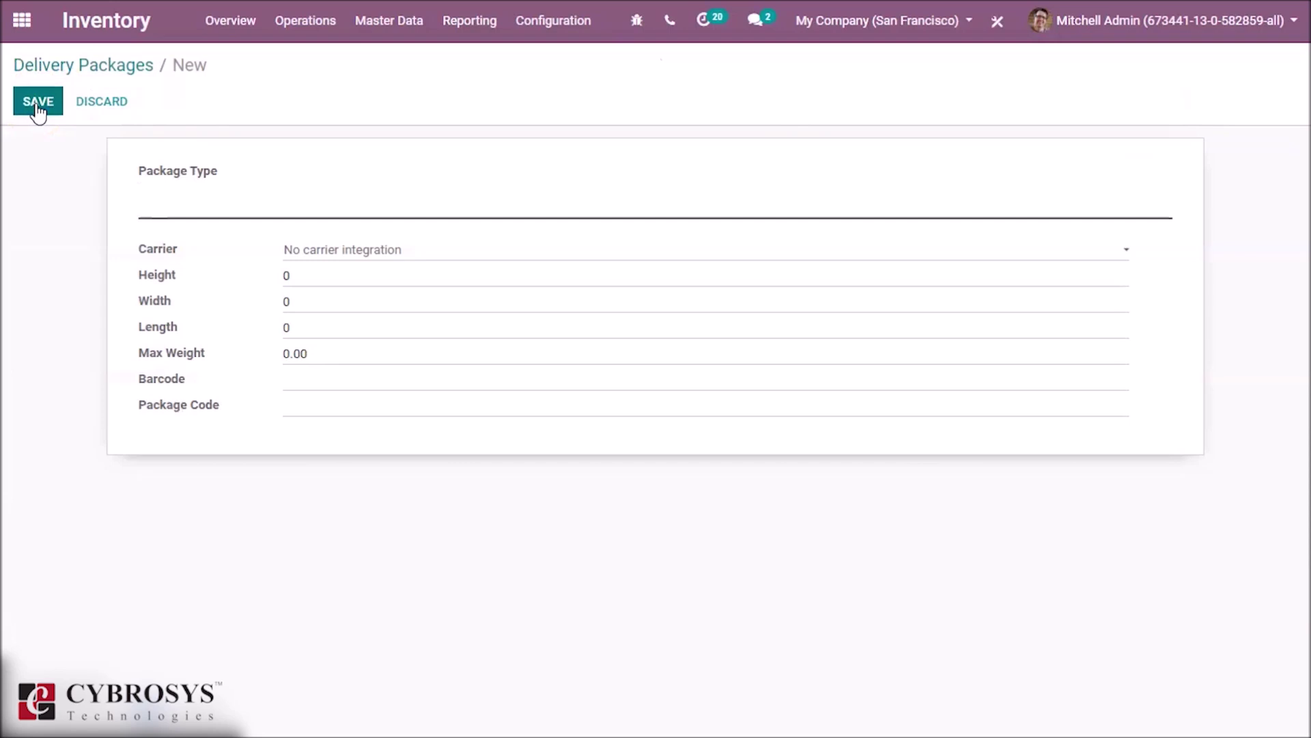
pyautogui.click(140, 198)
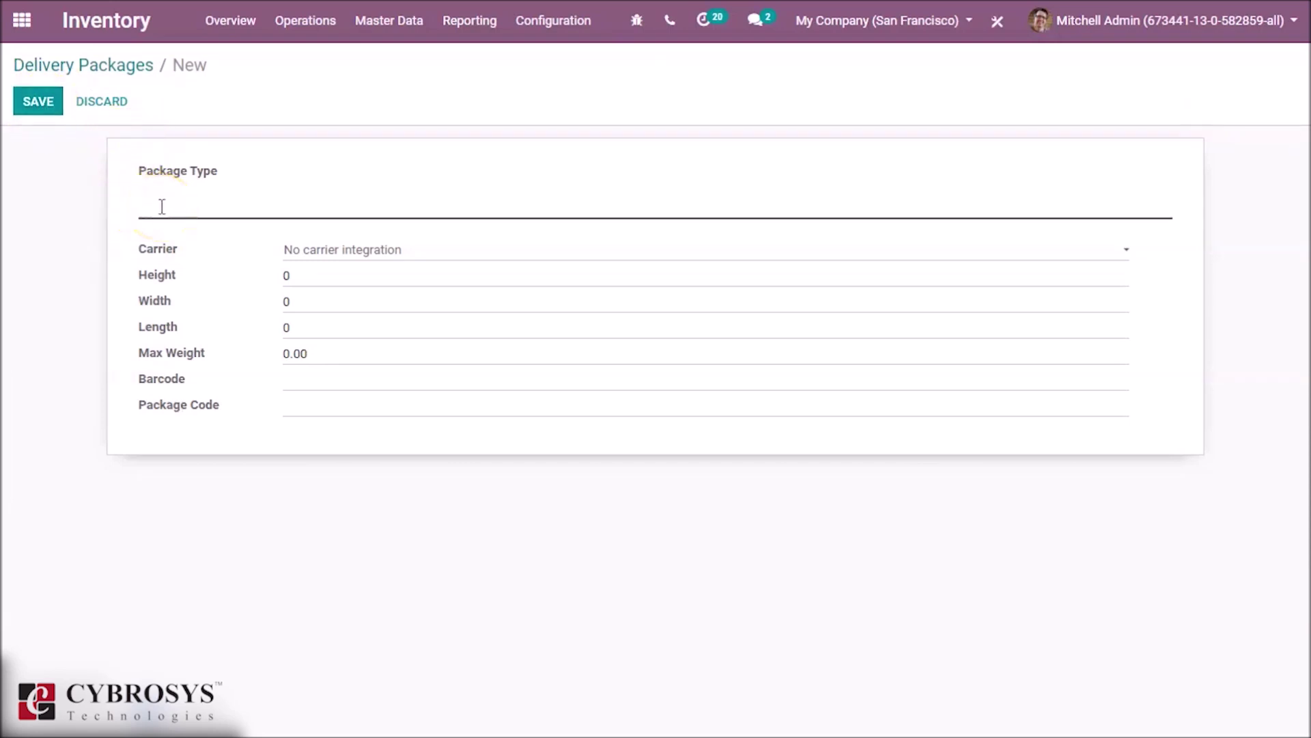
pyautogui.write('ca')
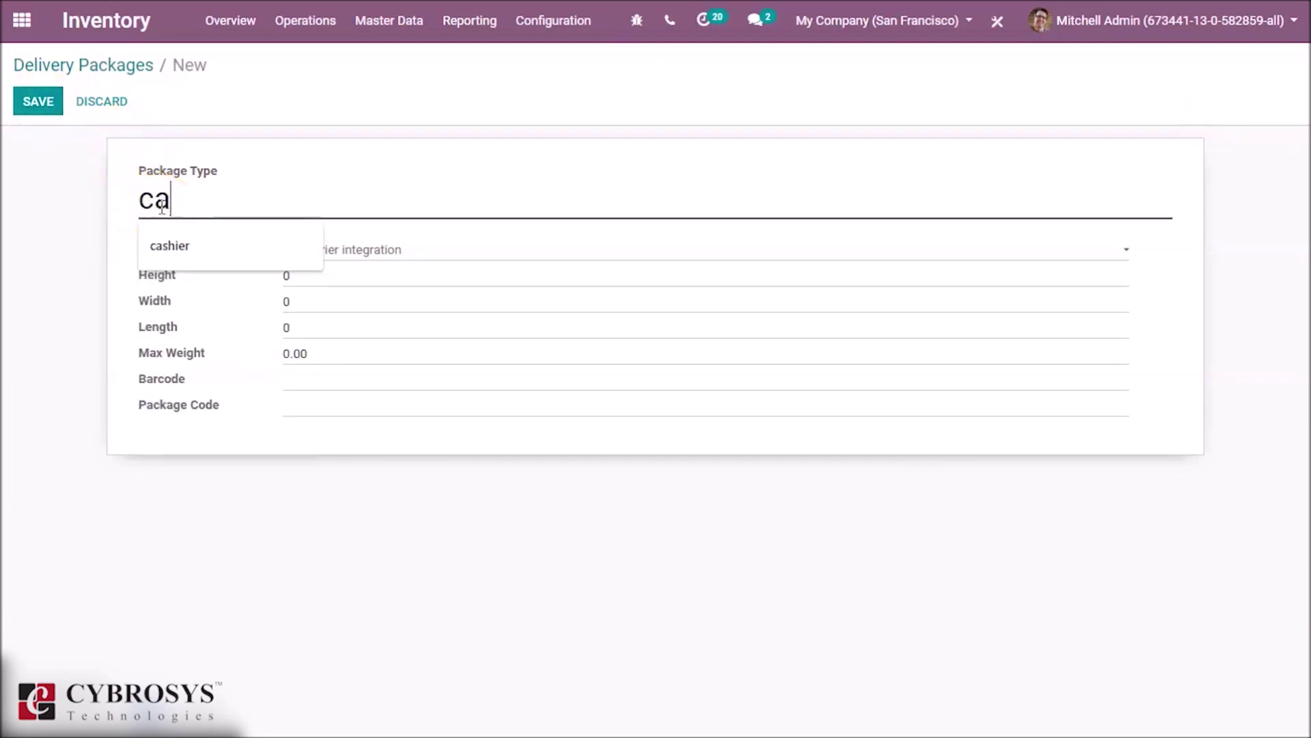
pyautogui.press('BackSpace')
pyautogui.press('BackSpace')
pyautogui.write('C')
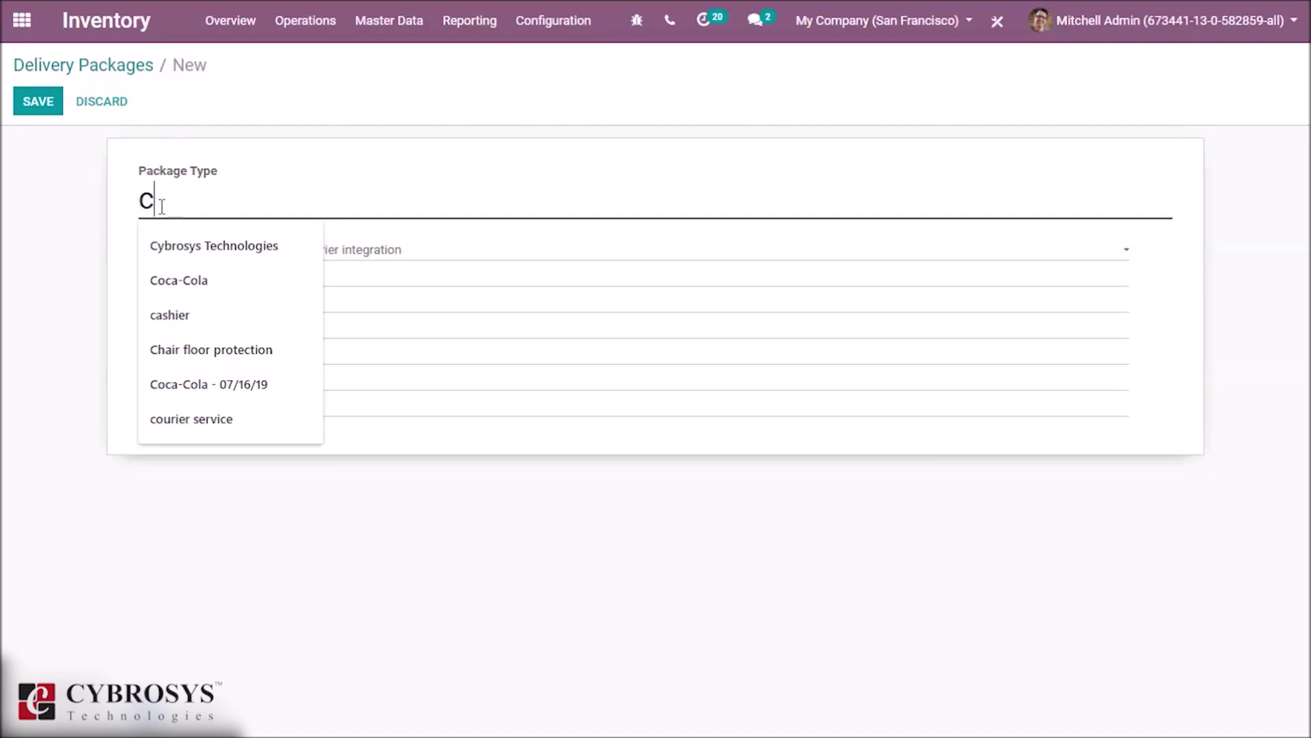
pyautogui.write('ontainer')
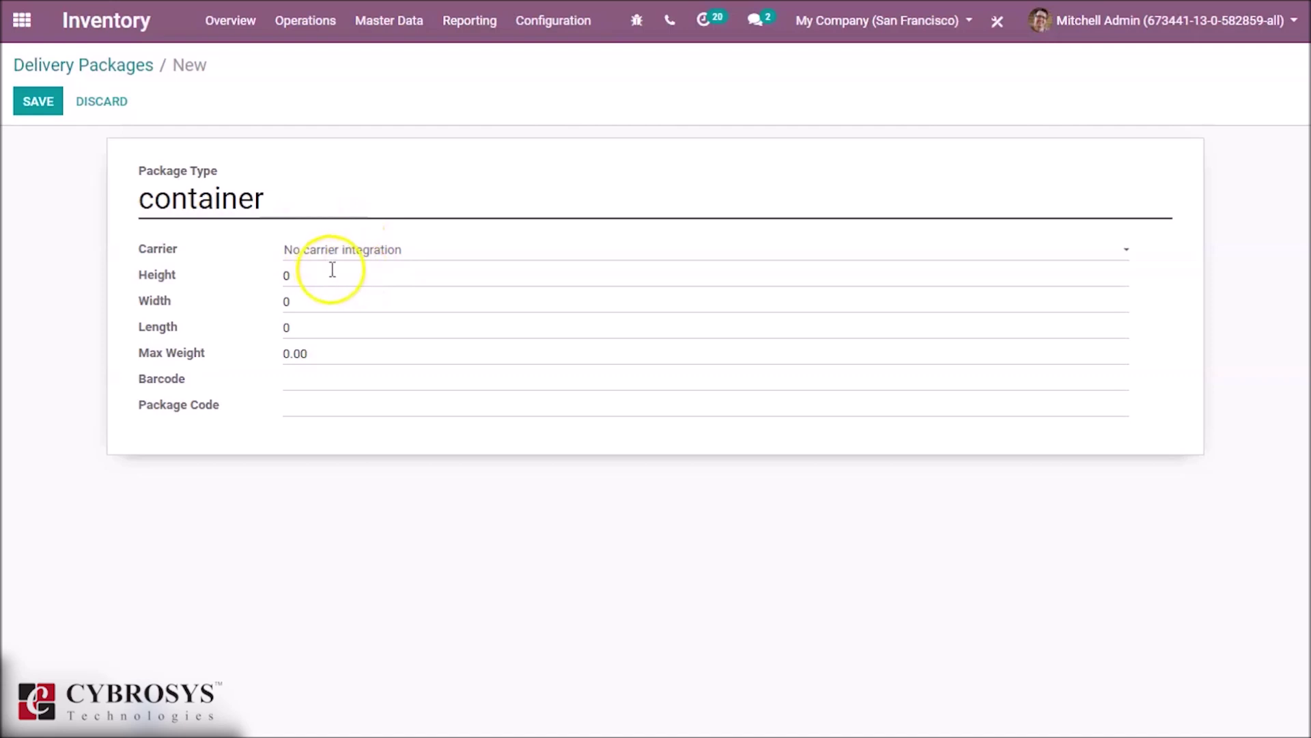
# Keep No carrier integration, set height, width and length to 100 and max weight to 1000, and save the delivery package
pyautogui.click(396, 263)
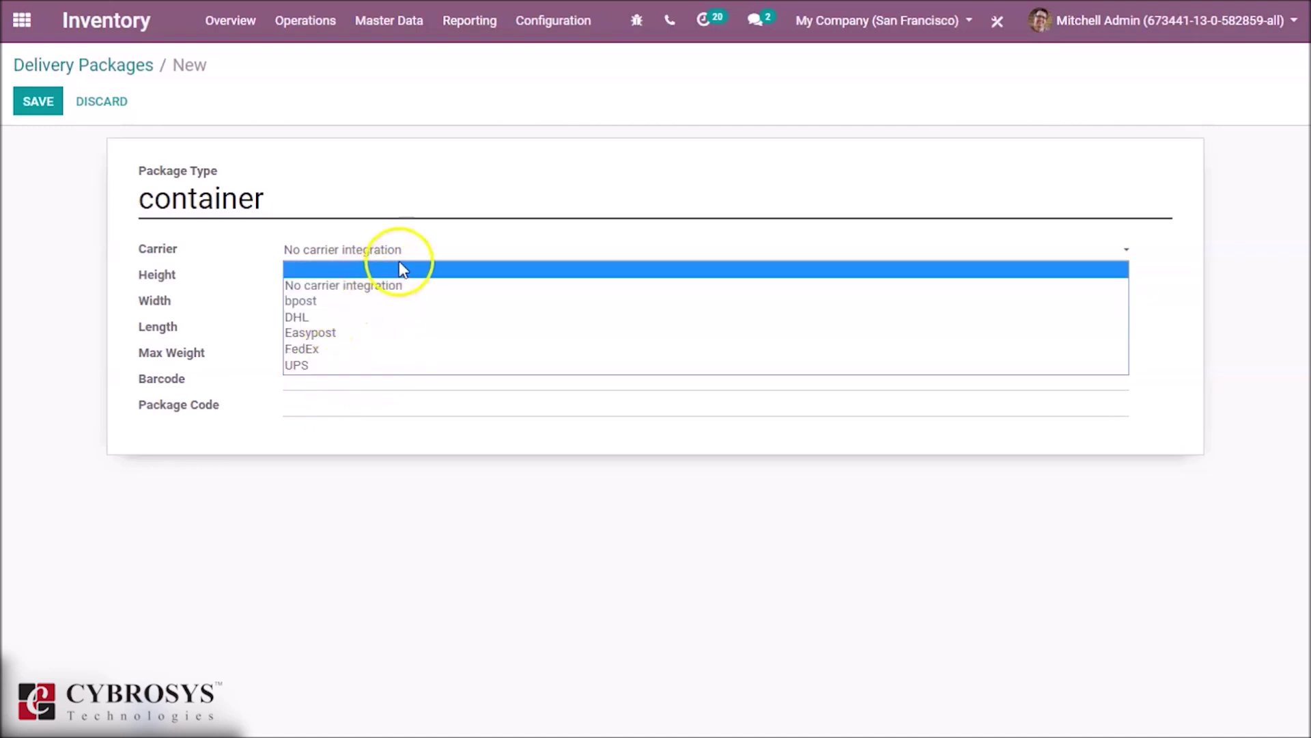
pyautogui.click(390, 283)
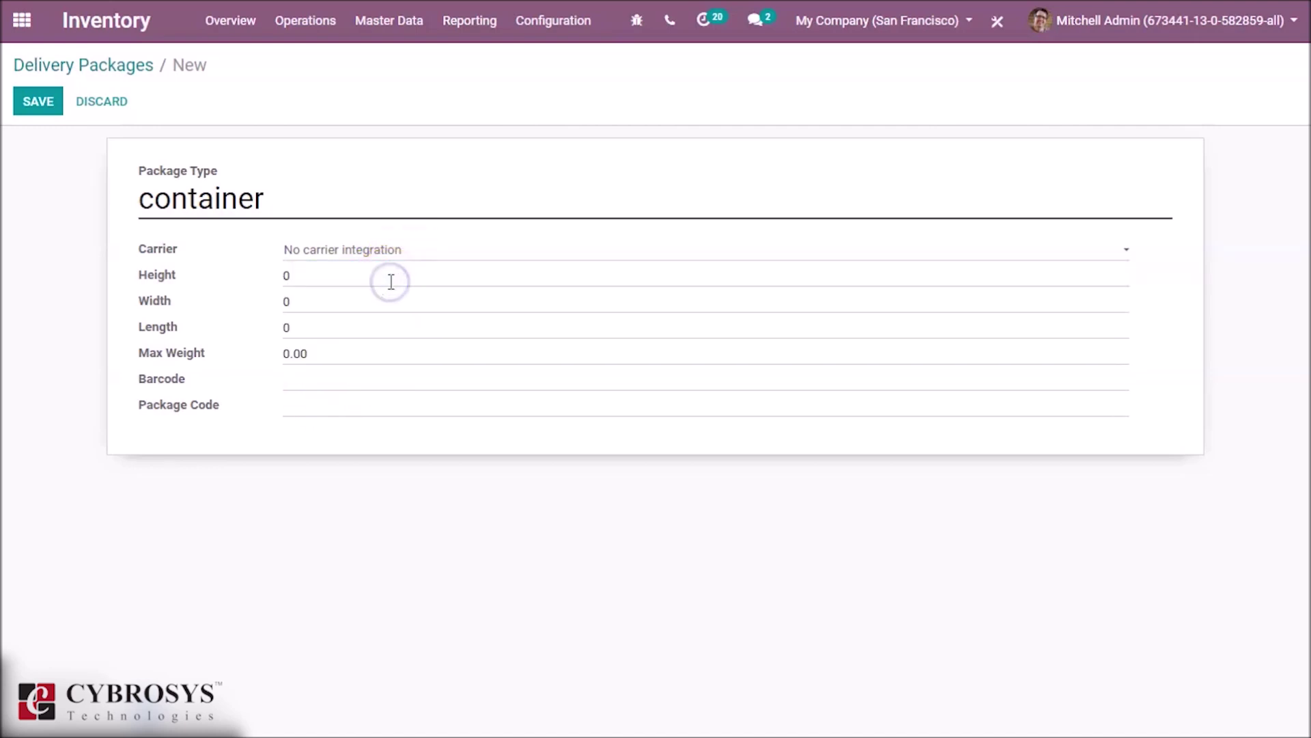
pyautogui.click(327, 284)
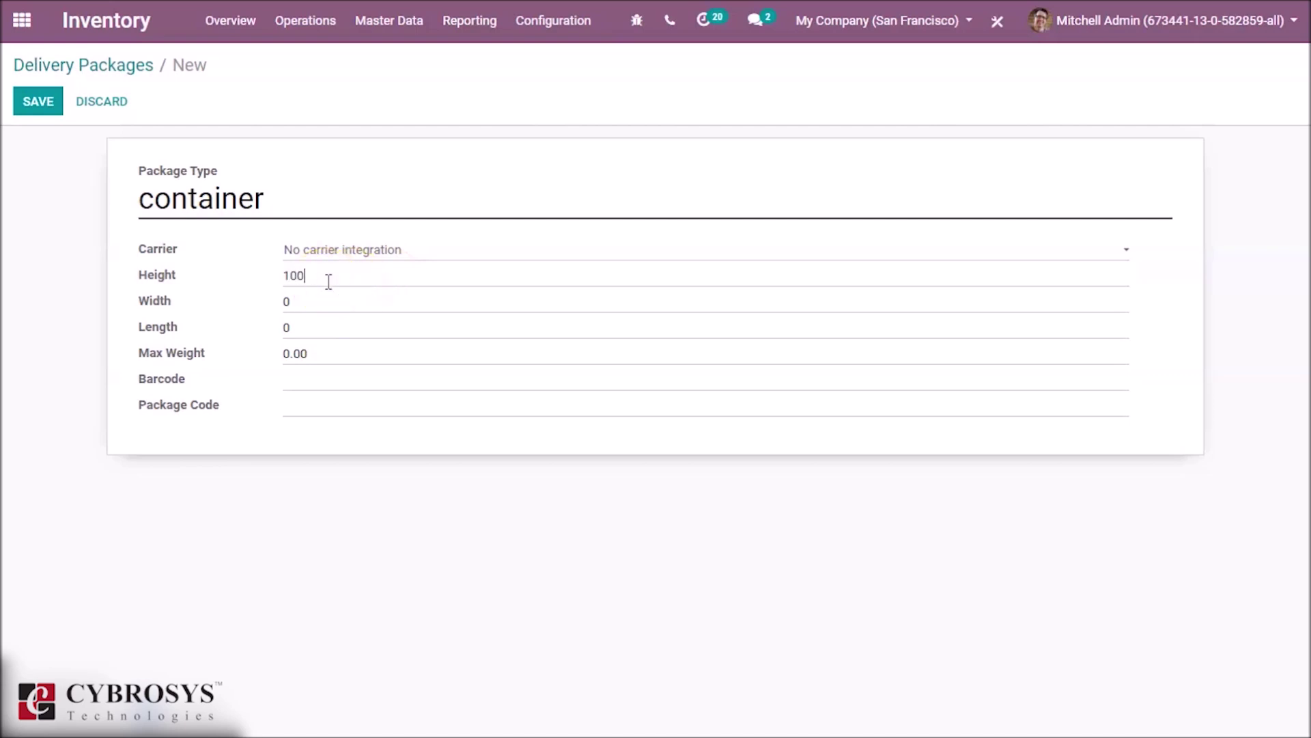
pyautogui.click(297, 298)
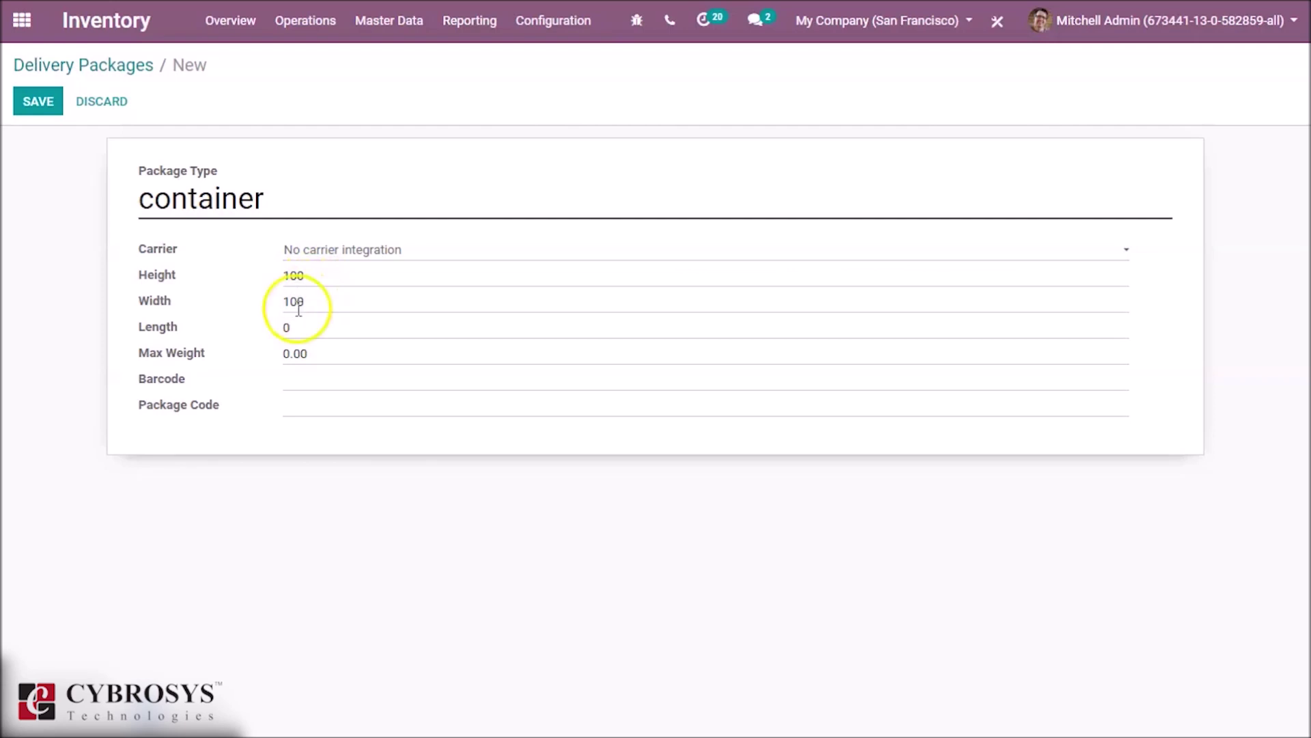
pyautogui.click(302, 325)
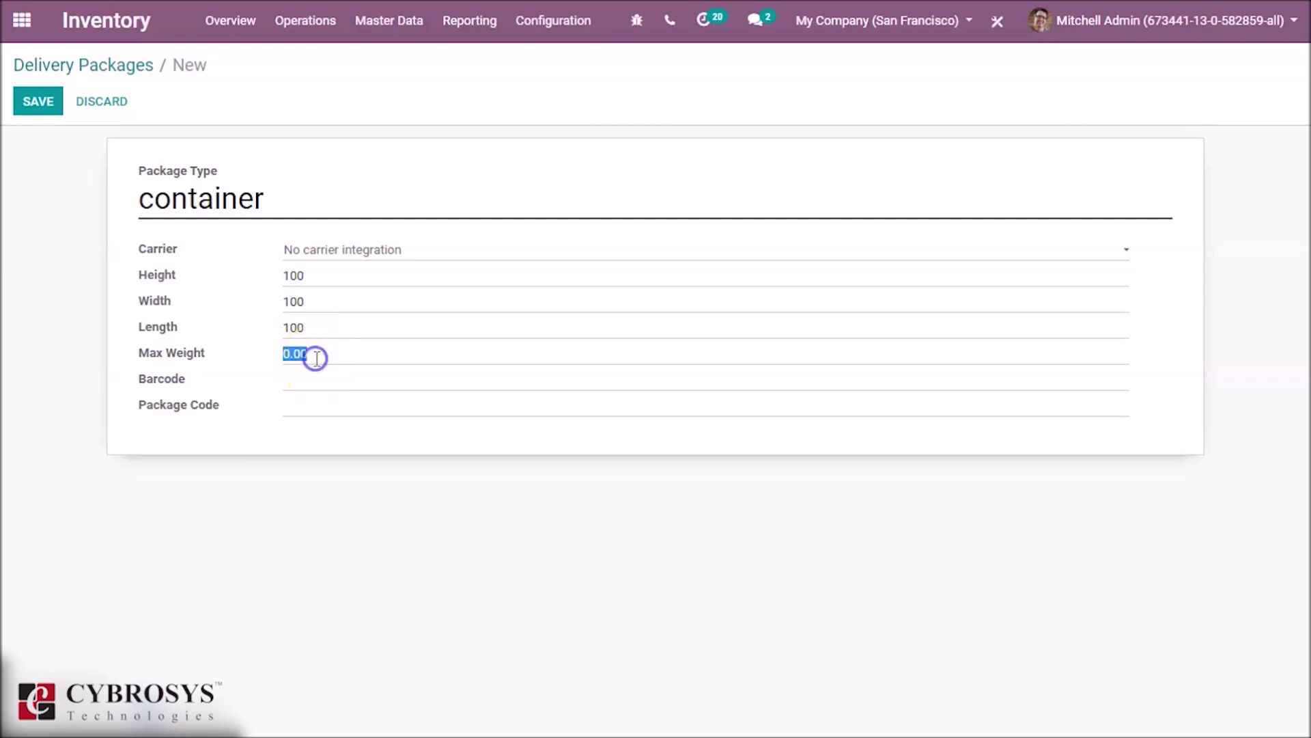
pyautogui.click(280, 404)
pyautogui.click(341, 363)
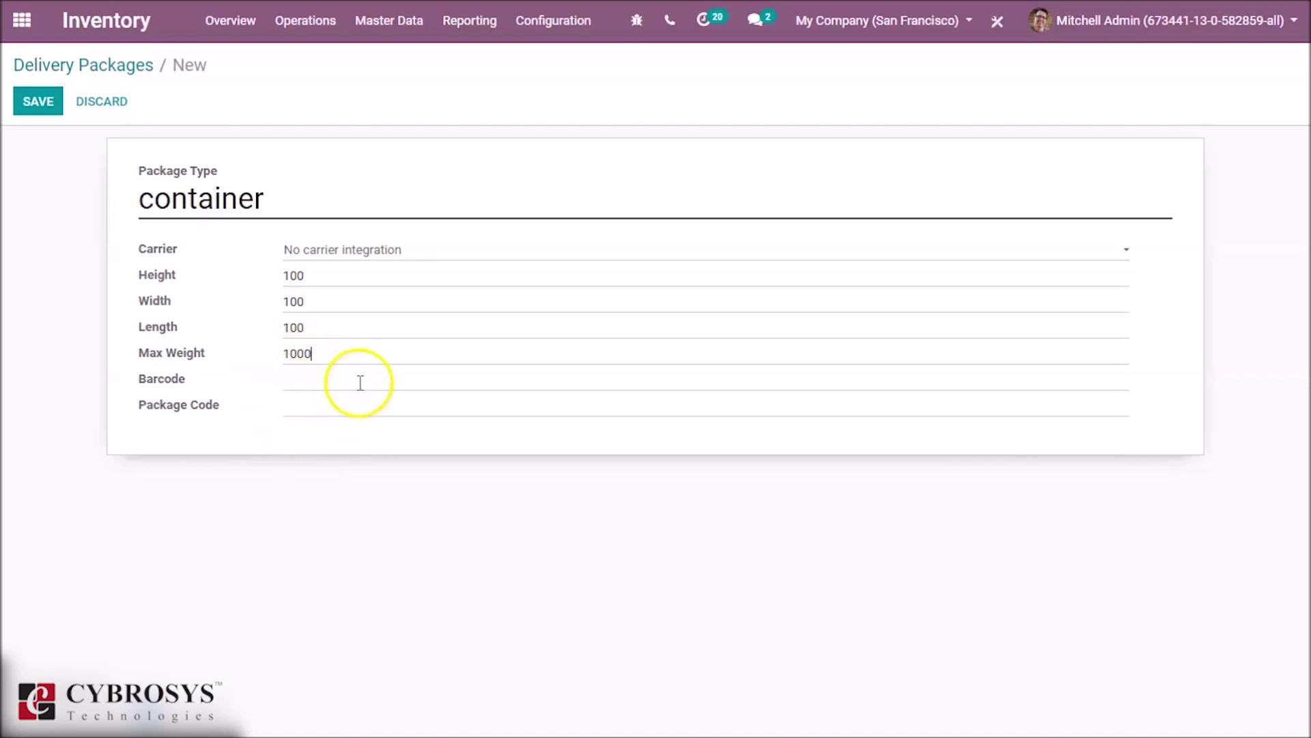
pyautogui.click(38, 100)
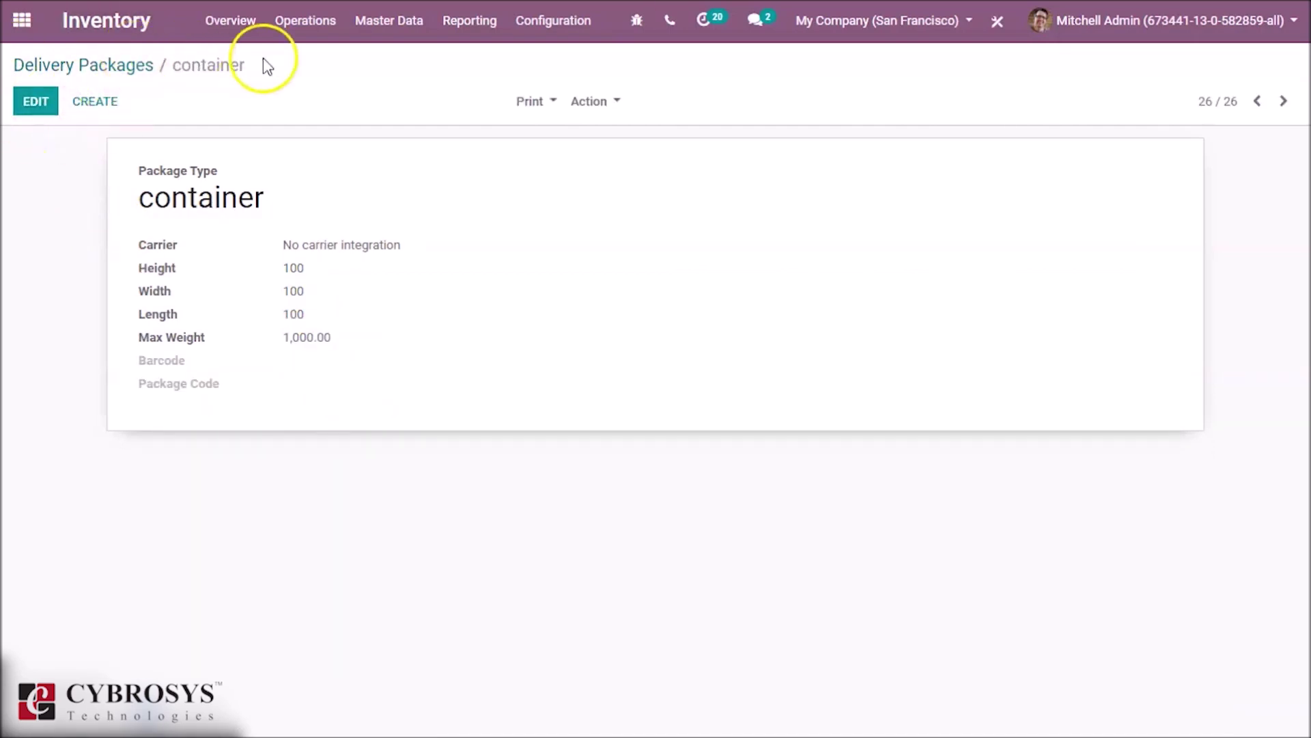
# Open package PACK0000001 from the master data packages for editing and set its package type to container
pyautogui.click(358, 31)
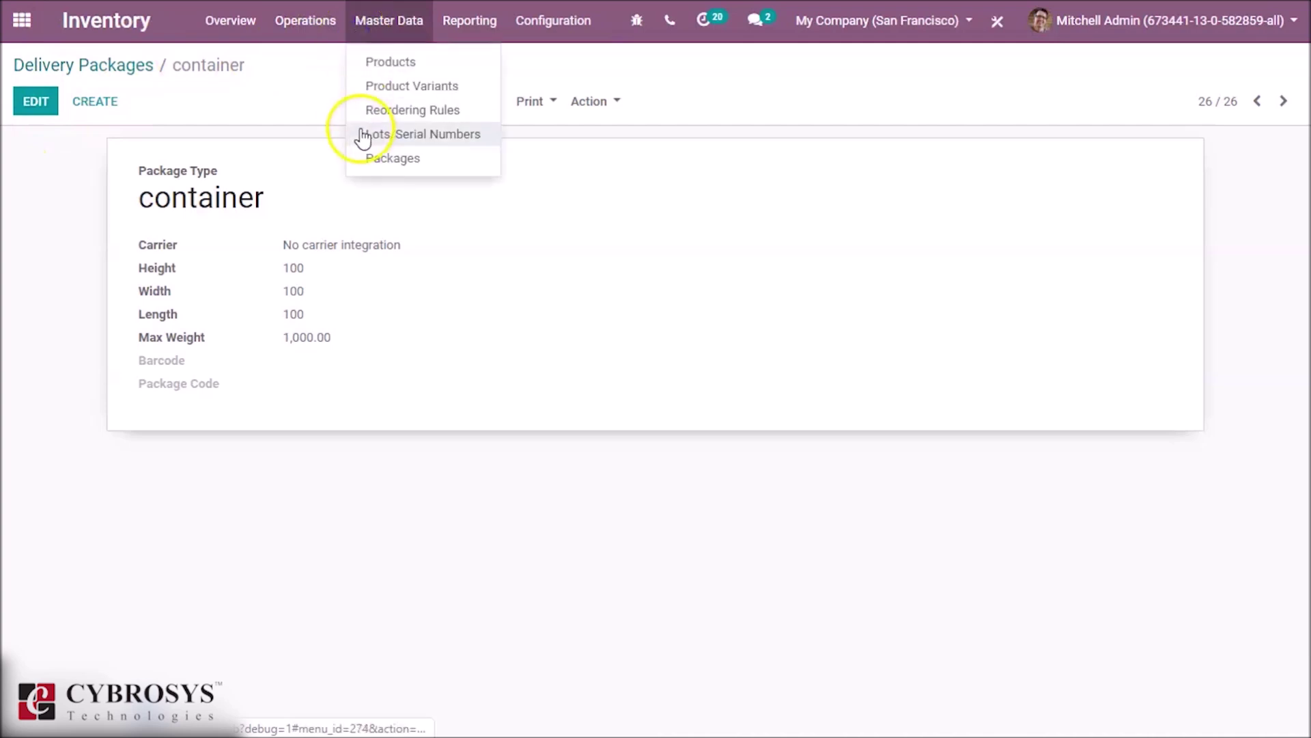
pyautogui.click(369, 158)
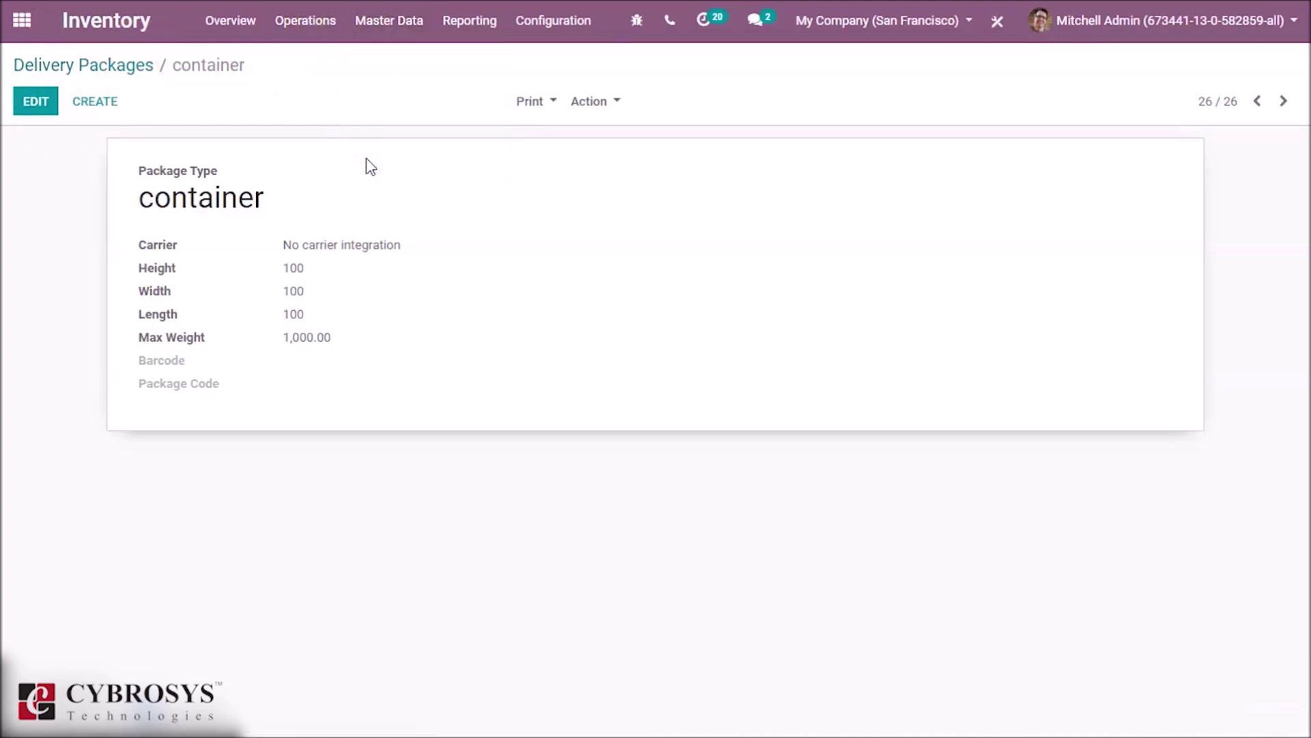
pyautogui.click(227, 159)
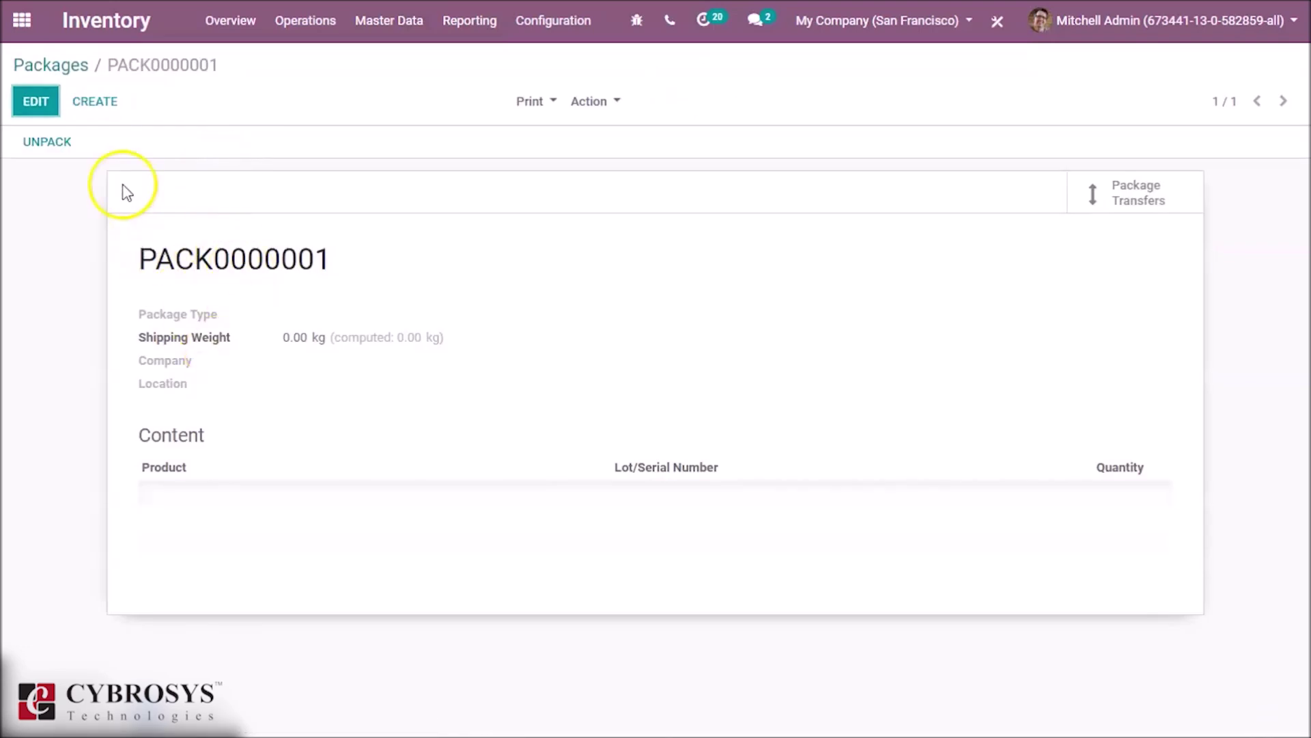
pyautogui.click(40, 109)
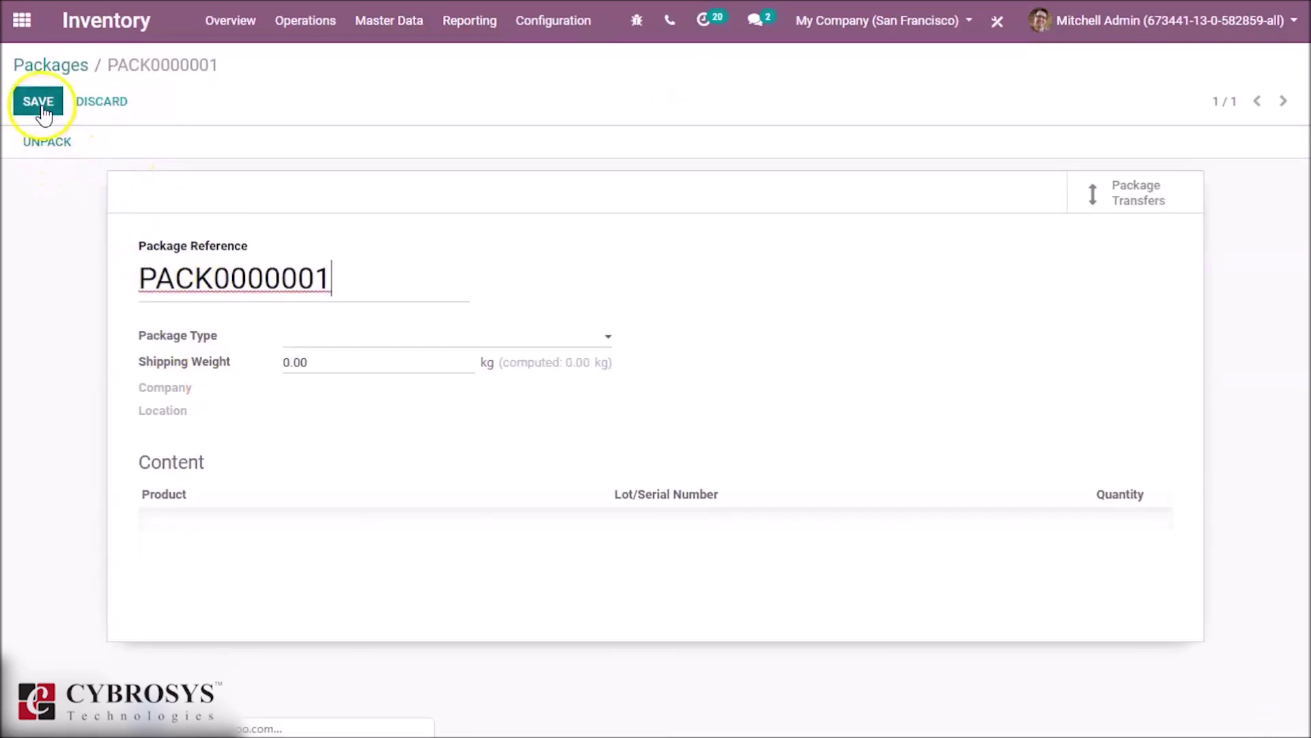
pyautogui.click(323, 340)
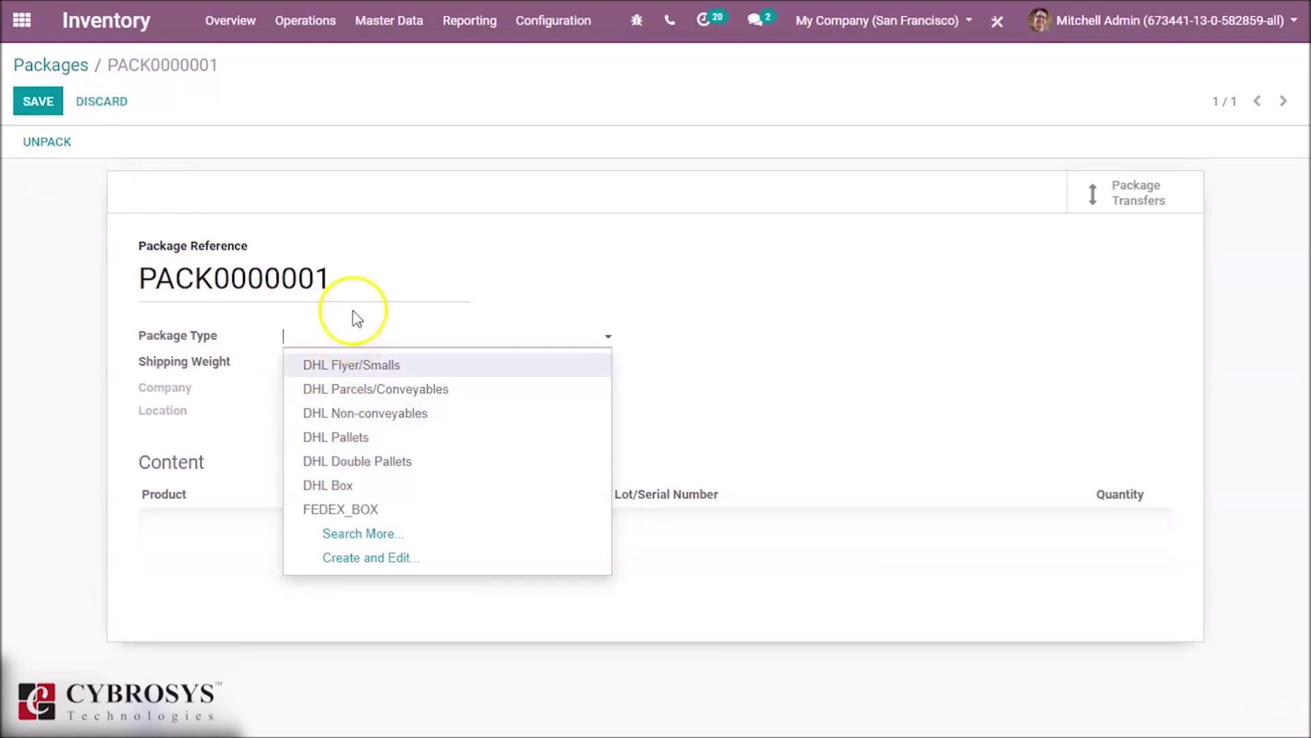
pyautogui.write('co')
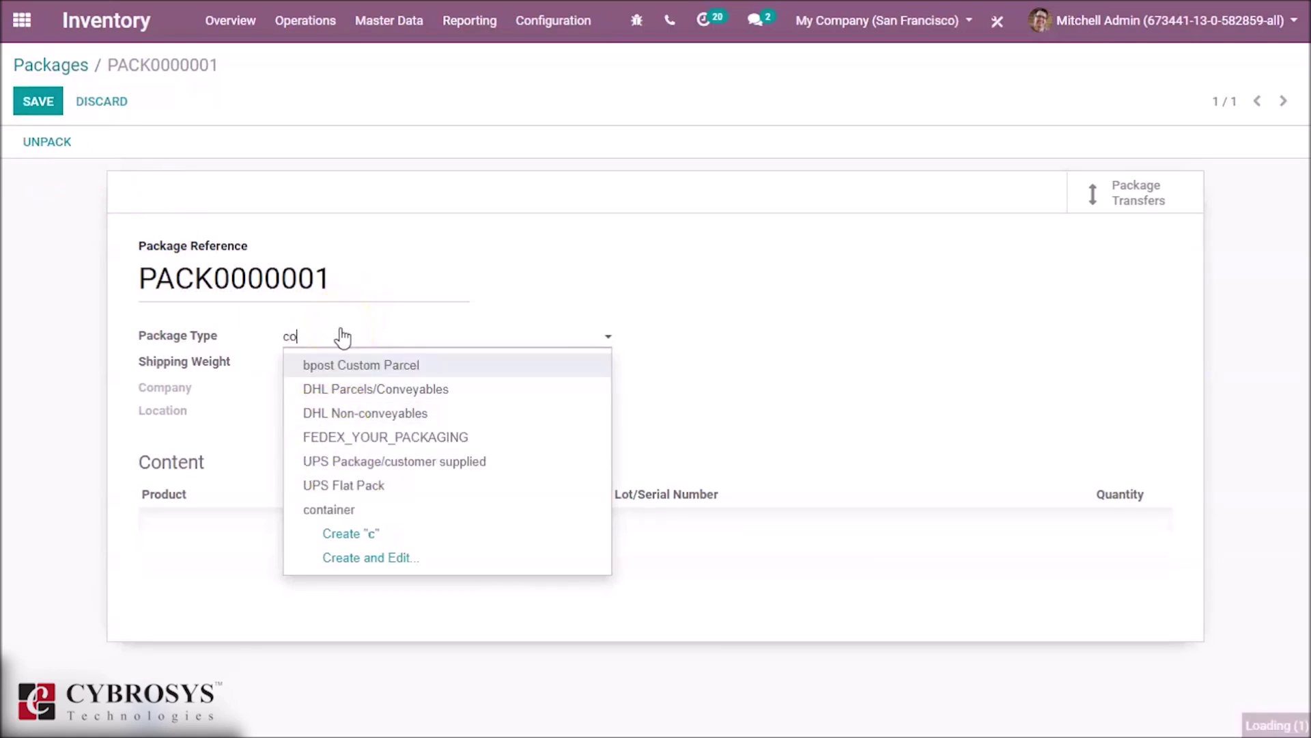
pyautogui.click(337, 422)
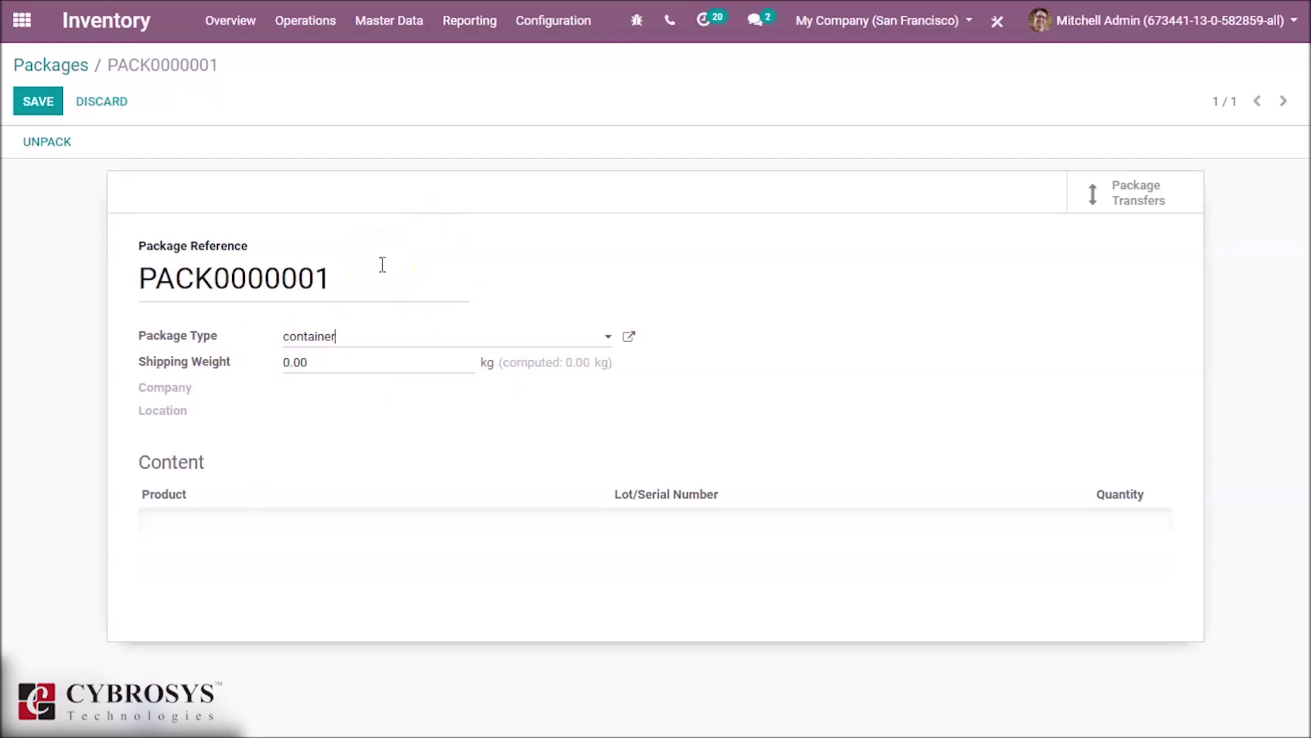
# Leave the package form and go to the apps overview
pyautogui.click(21, 21)
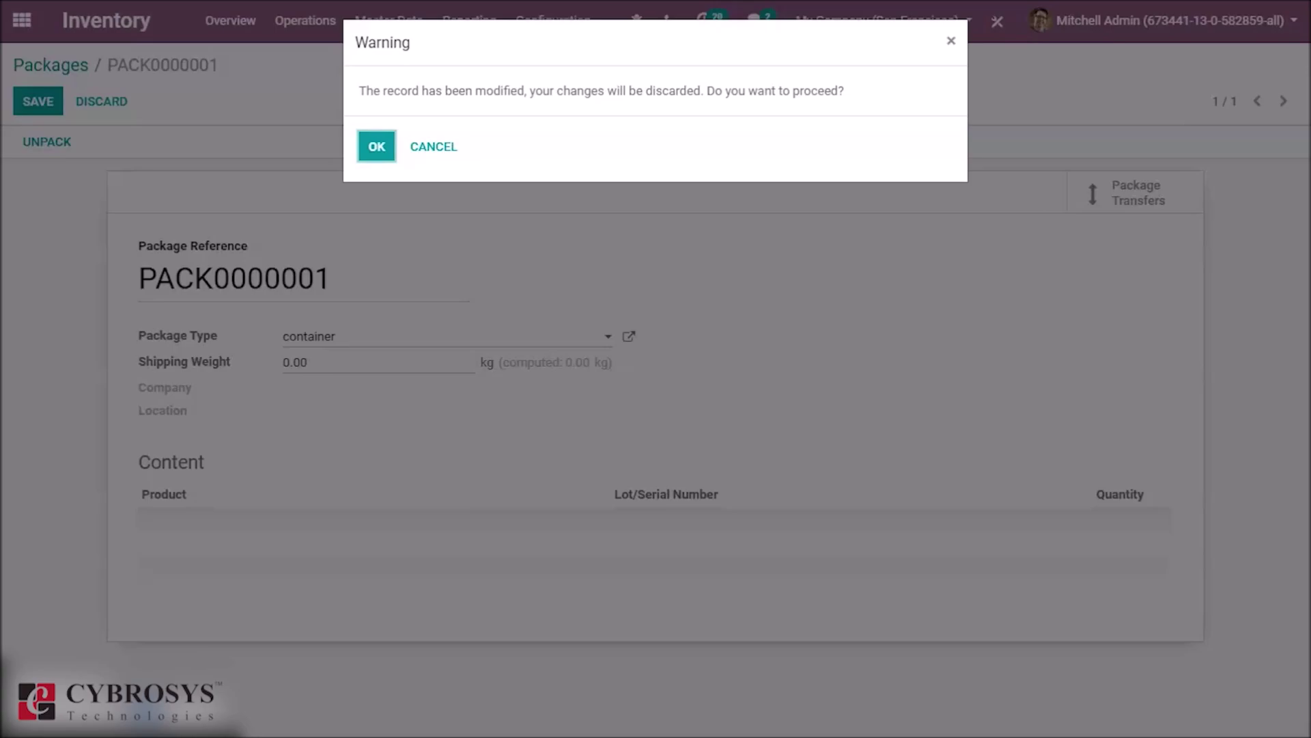